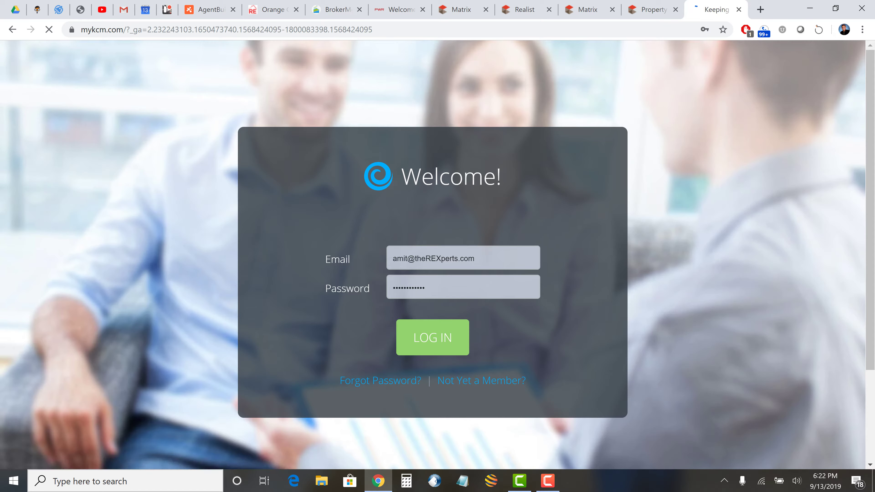
Fill the Keeping Current Matters login with the saved credentials and submit it
{"action": "left_click", "coordinate": [489, 258]}
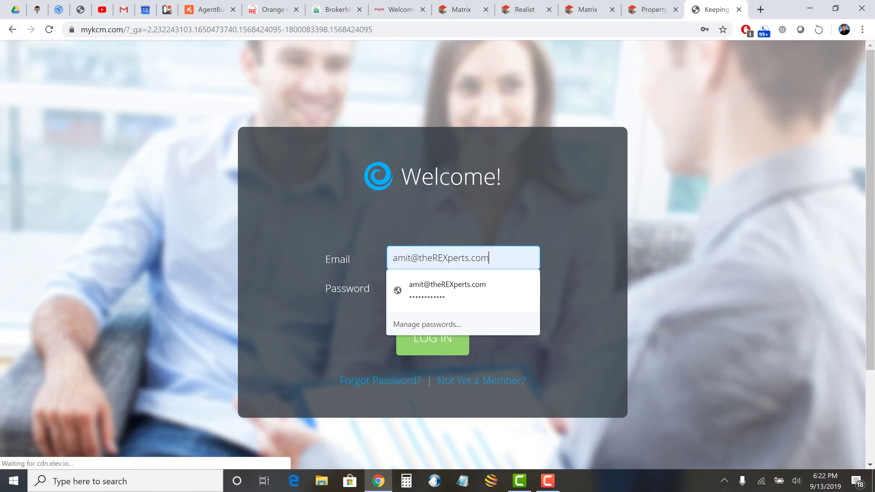
{"action": "key", "text": "Down"}
{"action": "key", "text": "Return"}
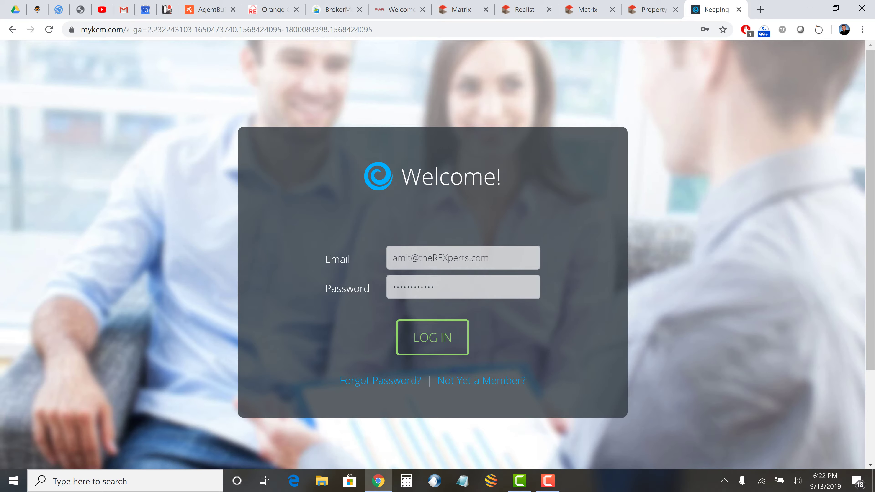
{"action": "left_click", "coordinate": [432, 338]}
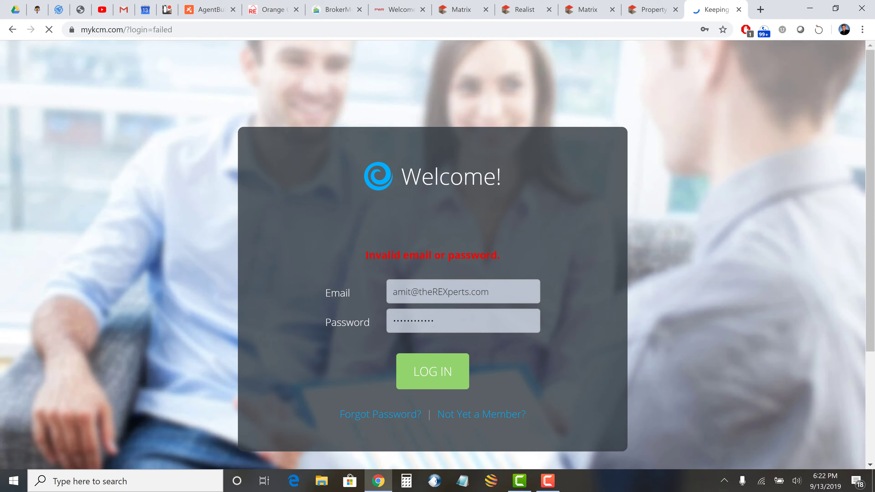
Replace the saved password with a retyped one and submit the login again
{"action": "double_click", "coordinate": [424, 321]}
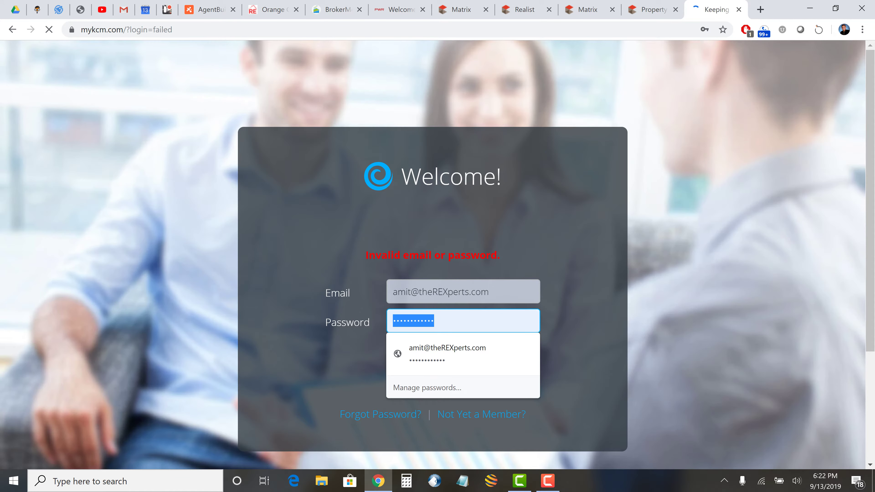
{"action": "type", "text": "***"}
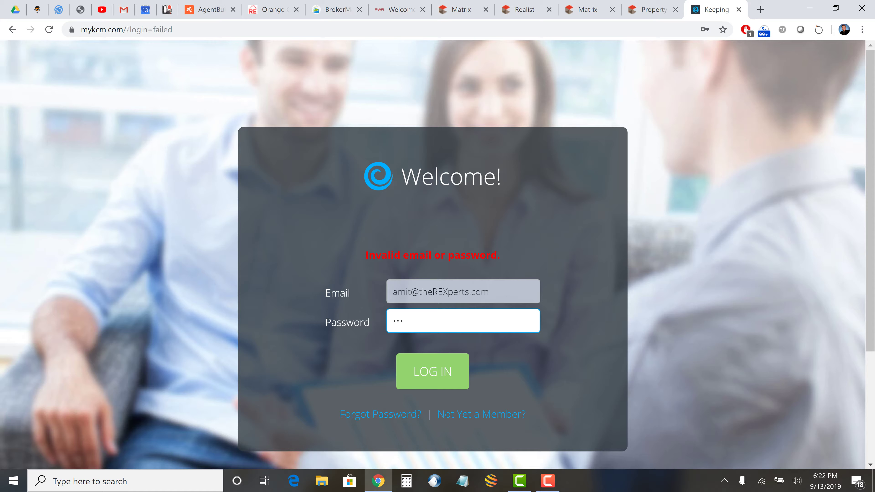
{"action": "type", "text": "******"}
{"action": "key", "text": "Return"}
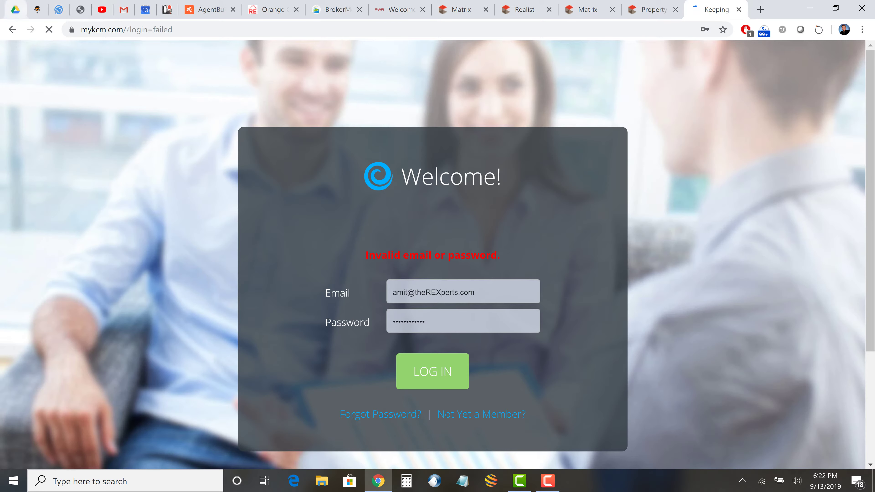
Find the KCM entry in the Logins document in Drive's Tasks & Lists and select its password
{"action": "left_click", "coordinate": [16, 9]}
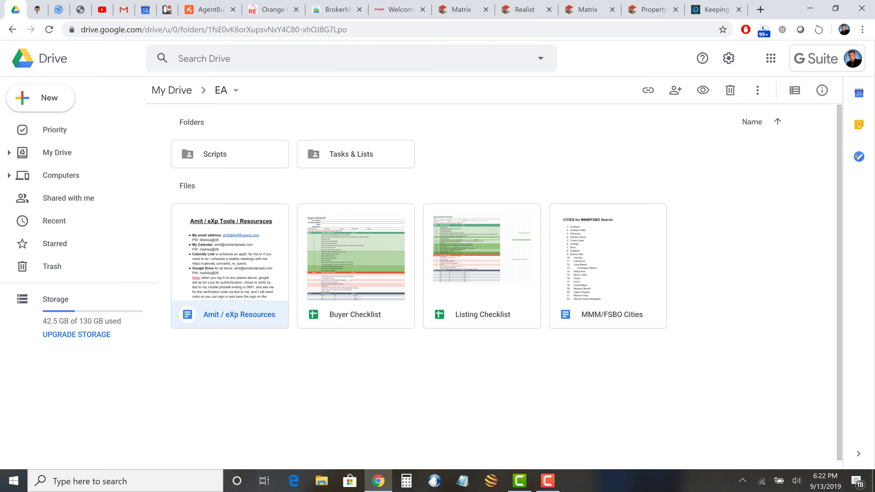
{"action": "double_click", "coordinate": [356, 154]}
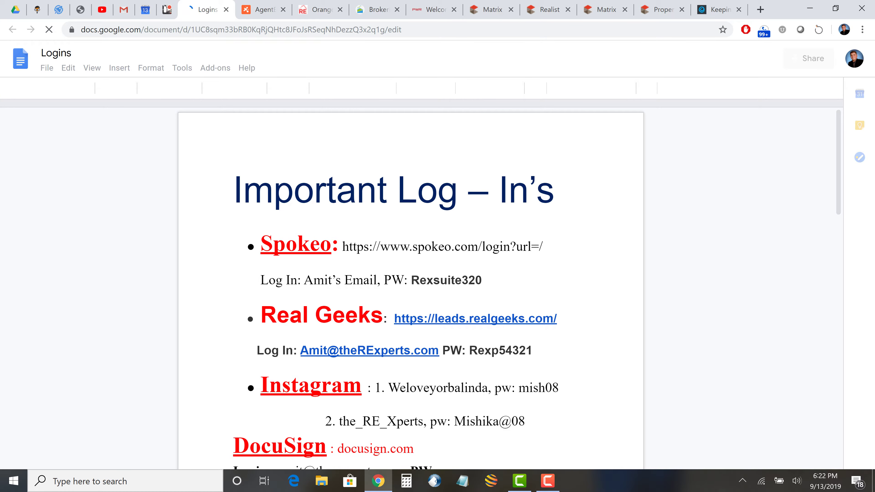
{"action": "scroll", "coordinate": [410, 290], "scroll_direction": "down", "scroll_amount": 10}
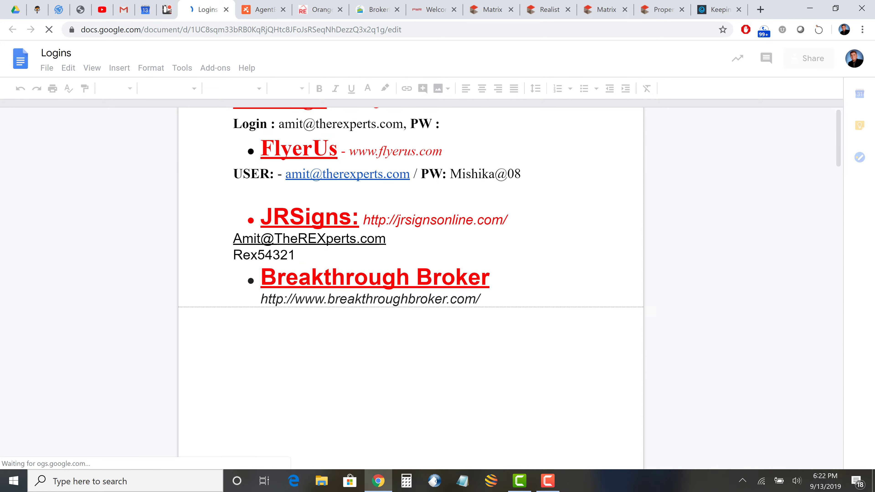
{"action": "scroll", "coordinate": [410, 290], "scroll_direction": "down", "scroll_amount": 3}
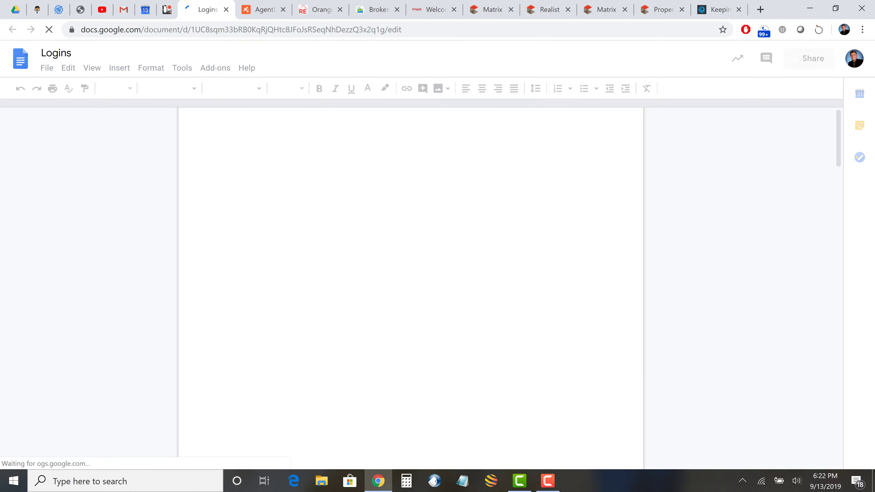
{"action": "scroll", "coordinate": [410, 289], "scroll_direction": "down", "scroll_amount": 8}
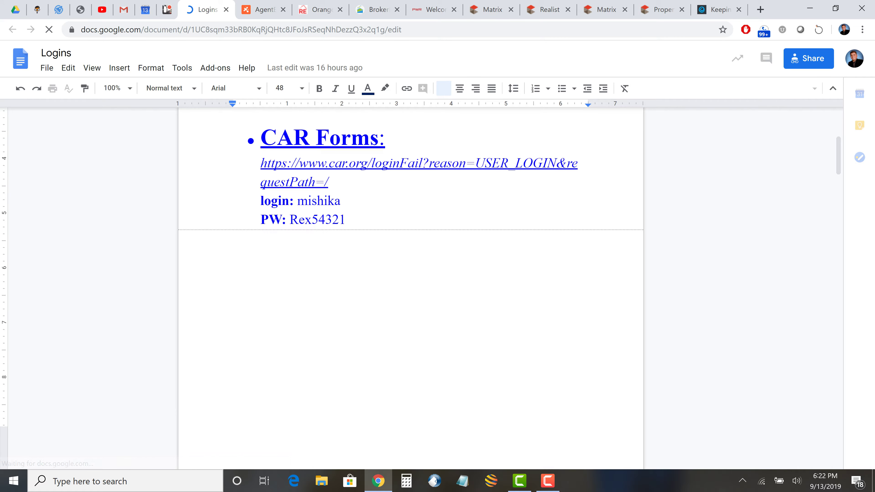
{"action": "scroll", "coordinate": [410, 290], "scroll_direction": "down", "scroll_amount": 7}
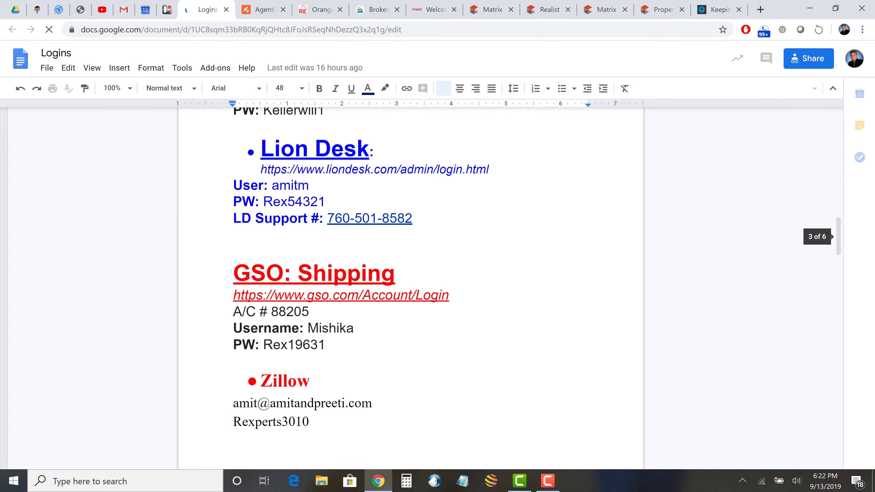
{"action": "scroll", "coordinate": [410, 289], "scroll_direction": "up", "scroll_amount": 3}
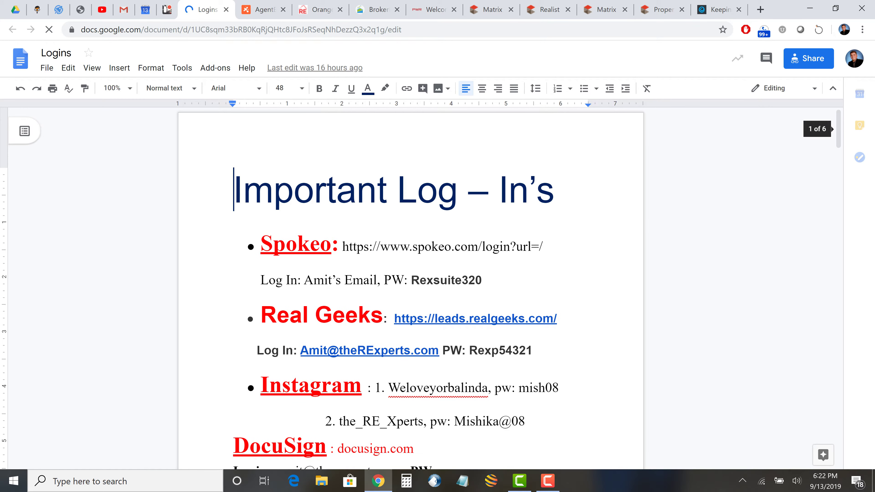
{"action": "scroll", "coordinate": [410, 290], "scroll_direction": "down", "scroll_amount": 5}
{"action": "scroll", "coordinate": [410, 290], "scroll_direction": "down", "scroll_amount": 15}
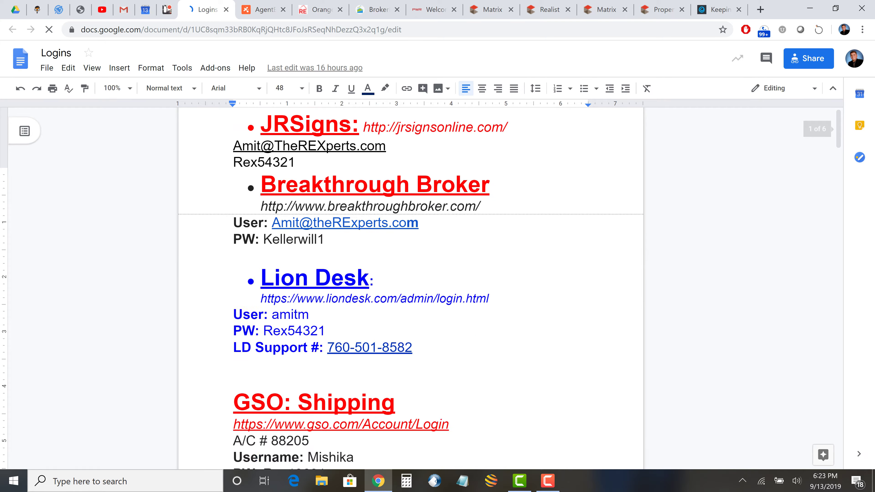
{"action": "scroll", "coordinate": [410, 290], "scroll_direction": "down", "scroll_amount": 10}
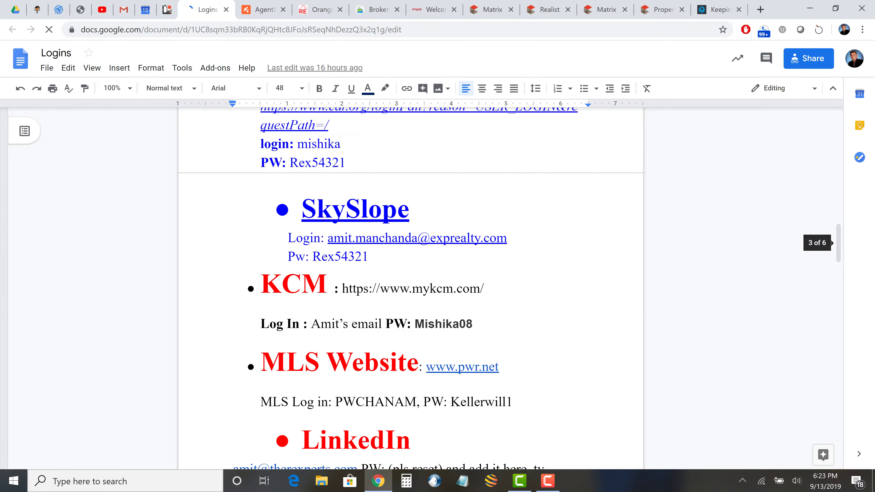
{"action": "left_click_drag", "start_coordinate": [415, 325], "coordinate": [478, 326]}
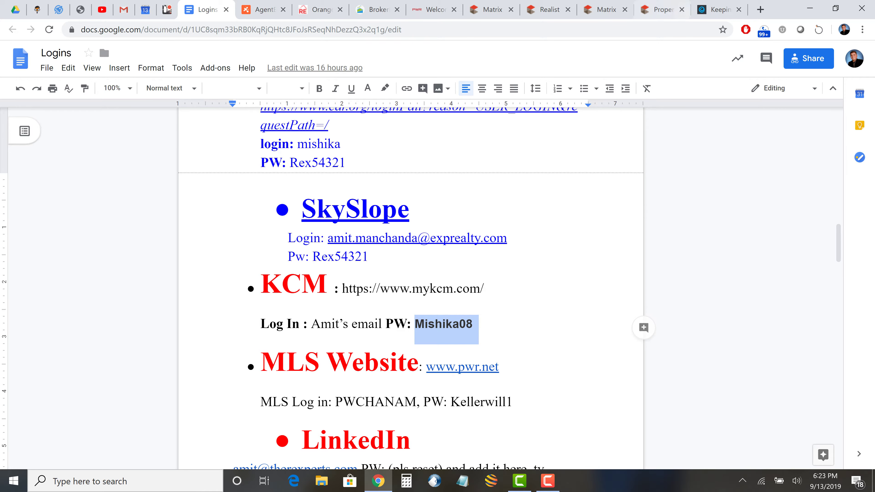
{"action": "left_click", "coordinate": [719, 9]}
Replace the password with the copied KCM password, sign in, and update the browser's saved password
{"action": "left_click", "coordinate": [463, 322]}
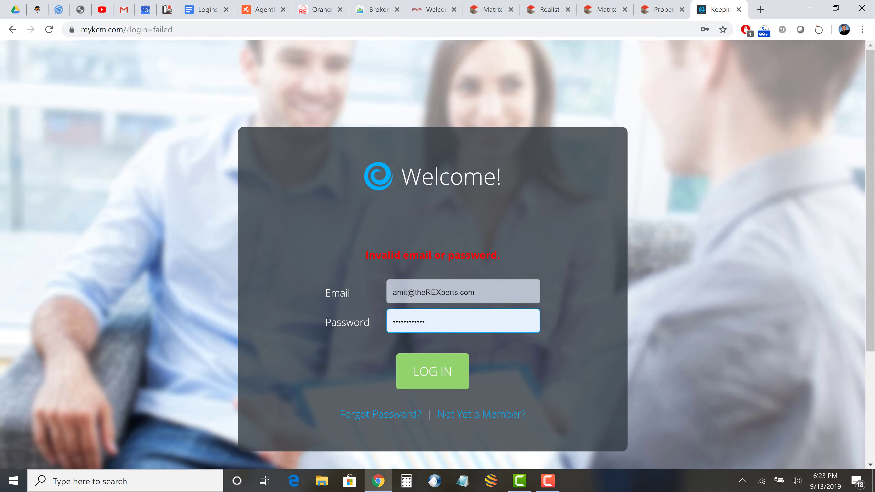
{"action": "left_click", "coordinate": [432, 372]}
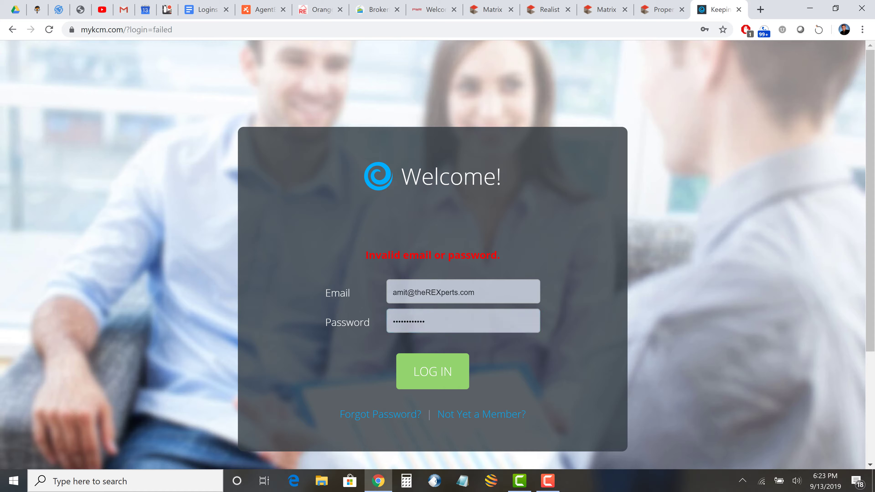
{"action": "left_click", "coordinate": [463, 322]}
{"action": "key", "text": "BackSpace"}
{"action": "key", "text": "BackSpace"}
{"action": "key", "text": "BackSpace"}
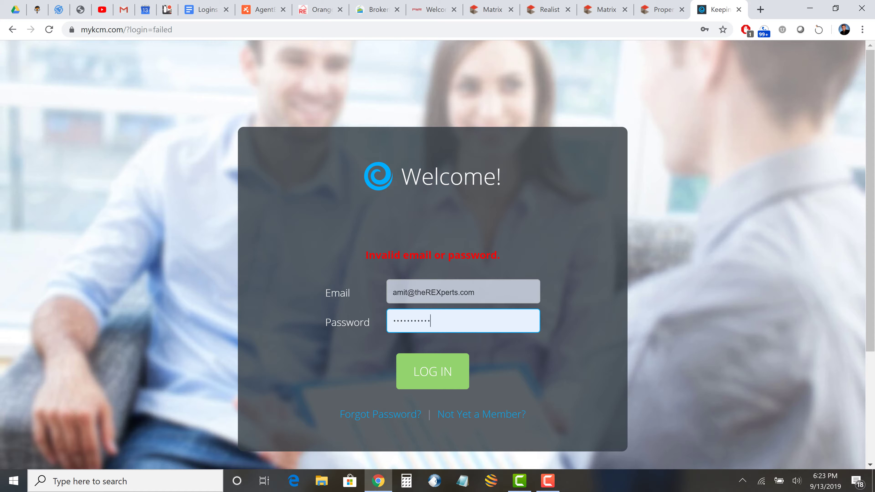
{"action": "key", "text": "BackSpace"}
{"action": "key", "text": "BackSpace"}
{"action": "key", "text": "BackSpace"}
{"action": "key", "text": "BackSpace"}
{"action": "key", "text": "BackSpace"}
{"action": "key", "text": "BackSpace"}
{"action": "key", "text": "BackSpace"}
{"action": "key", "text": "BackSpace"}
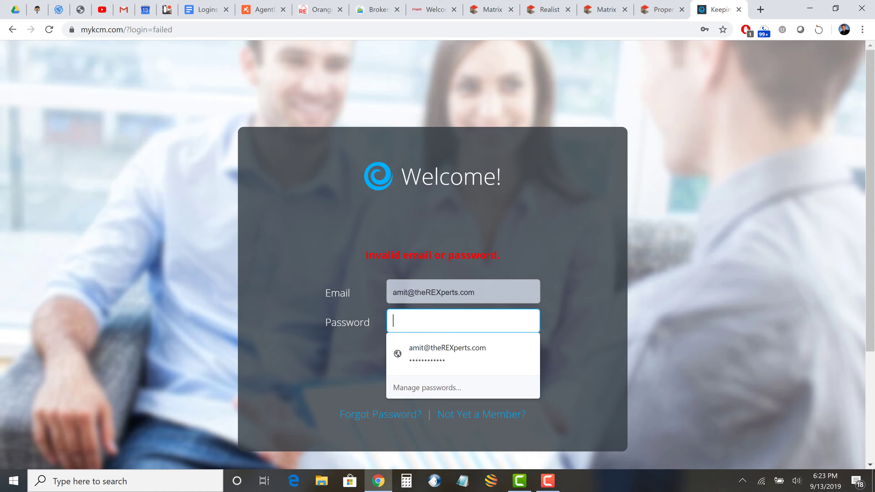
{"action": "key", "text": "ctrl+v"}
{"action": "key", "text": "Return"}
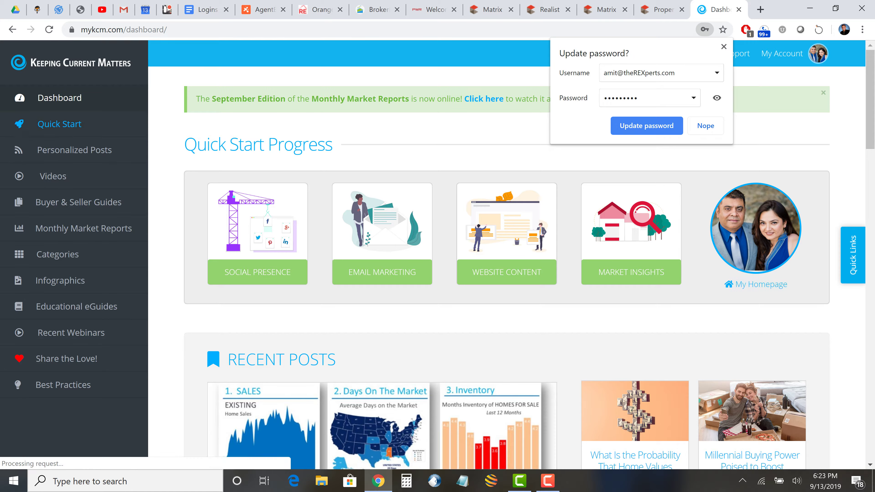
{"action": "left_click", "coordinate": [646, 126]}
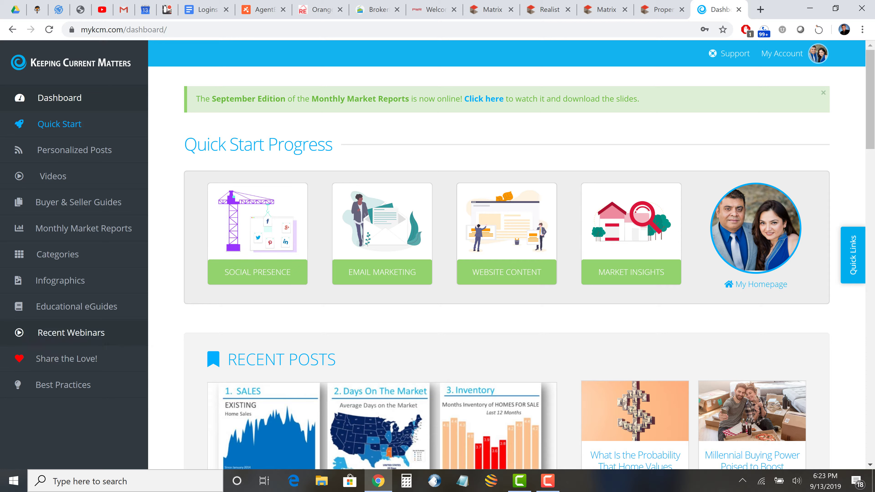
{"action": "mouse_move", "coordinate": [782, 54]}
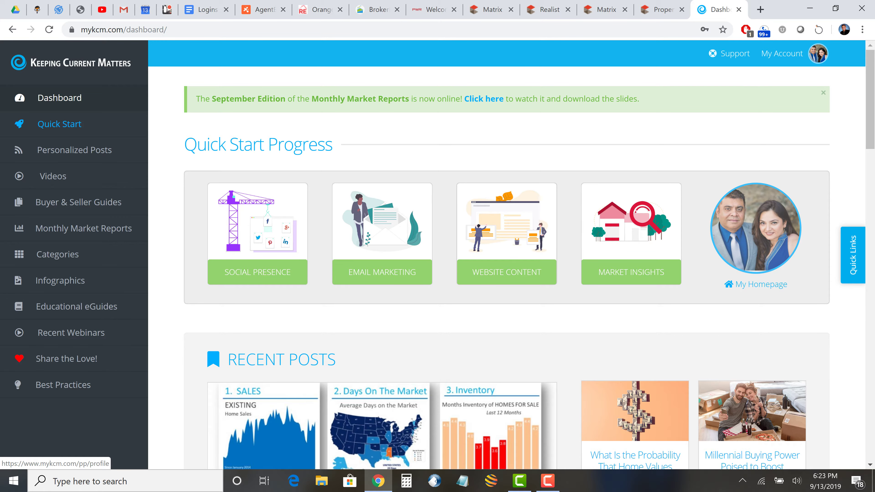
Browse from My Drive into OPS > Marketing and look inside the AM Logos folder
{"action": "left_click", "coordinate": [15, 9]}
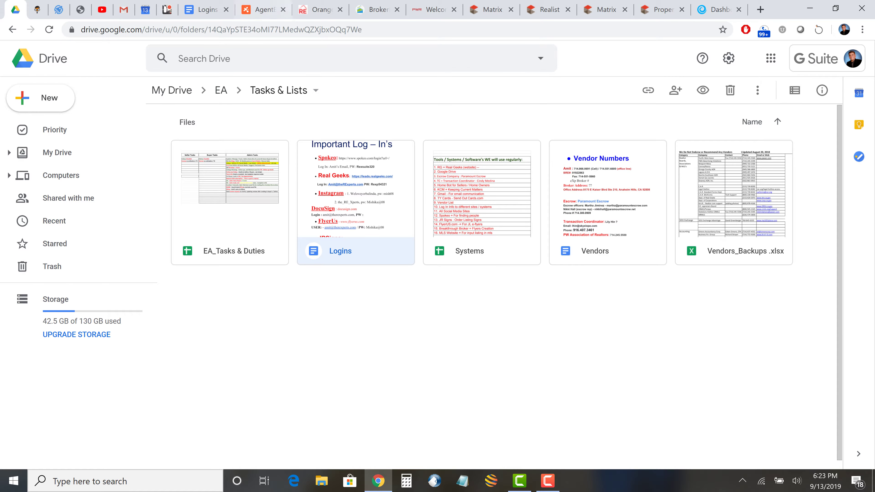
{"action": "left_click", "coordinate": [172, 90]}
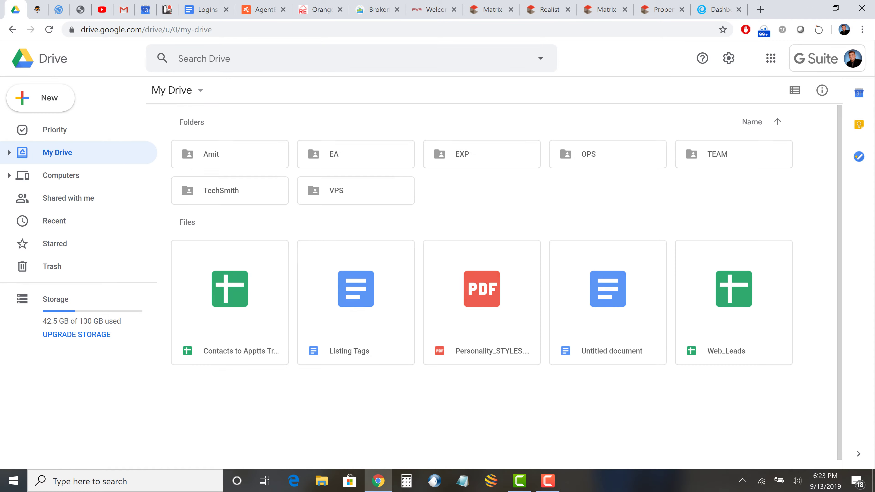
{"action": "double_click", "coordinate": [588, 154]}
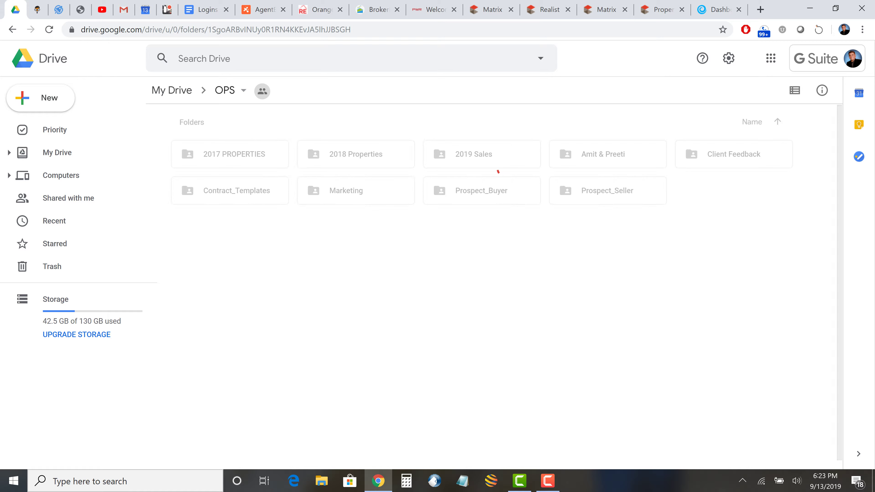
{"action": "double_click", "coordinate": [346, 191]}
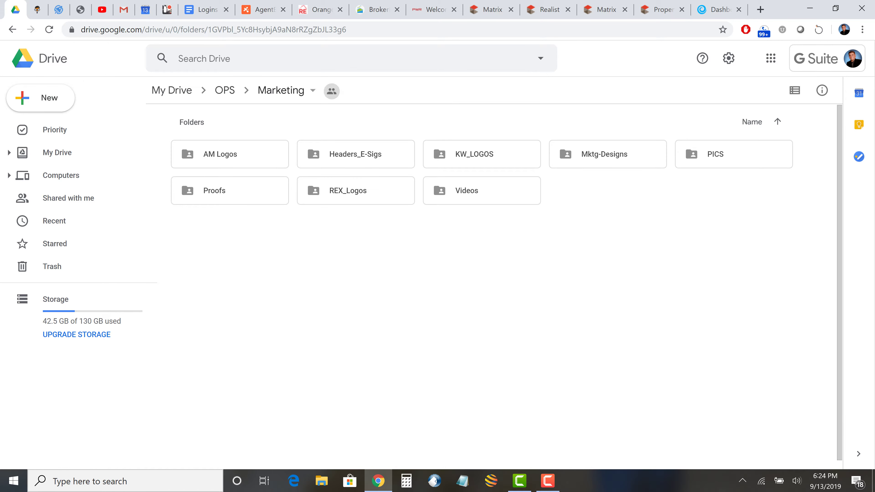
{"action": "left_click", "coordinate": [220, 154]}
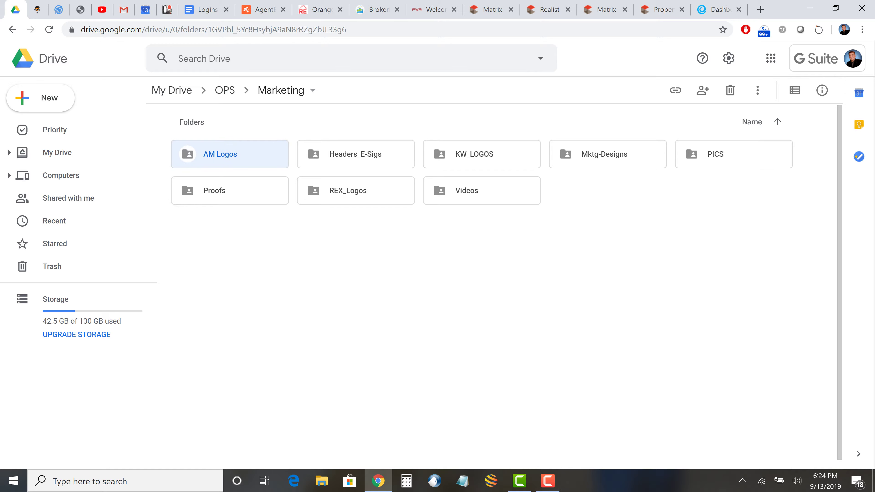
{"action": "double_click", "coordinate": [221, 155]}
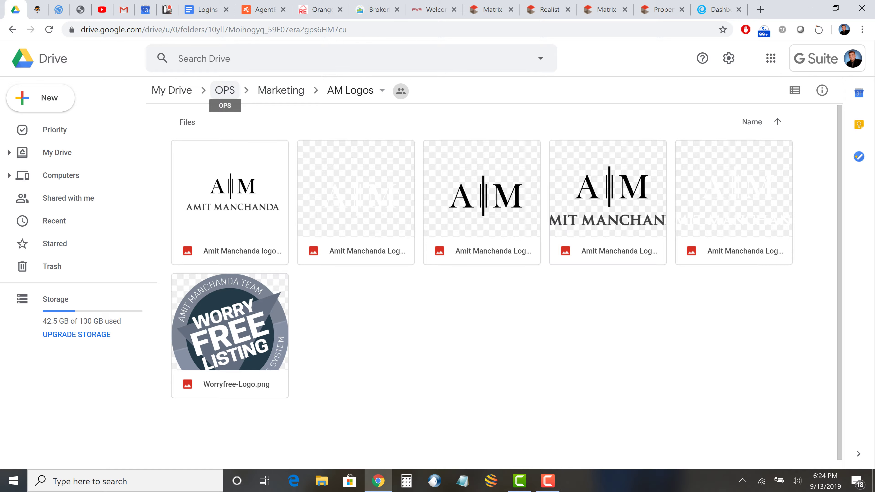
{"action": "left_click", "coordinate": [281, 90]}
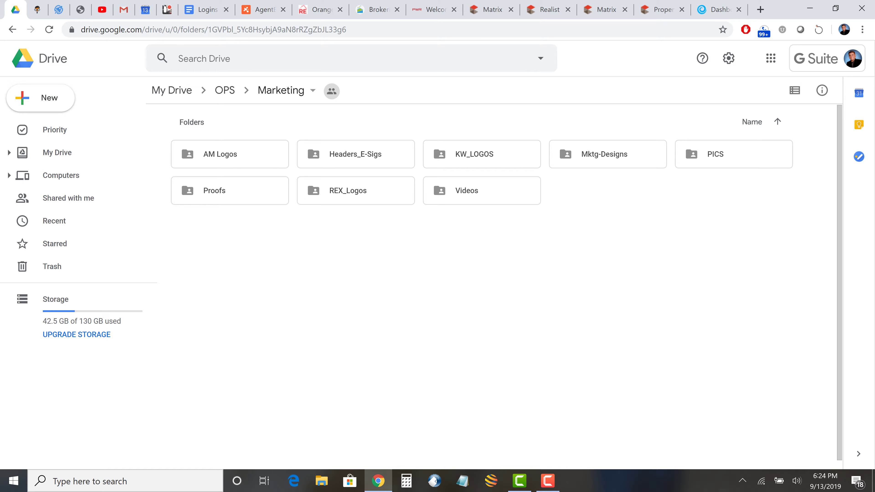
Open Marketing's PICS > 2019_Shoot folder and select the Headshot.jpg photo
{"action": "double_click", "coordinate": [716, 155]}
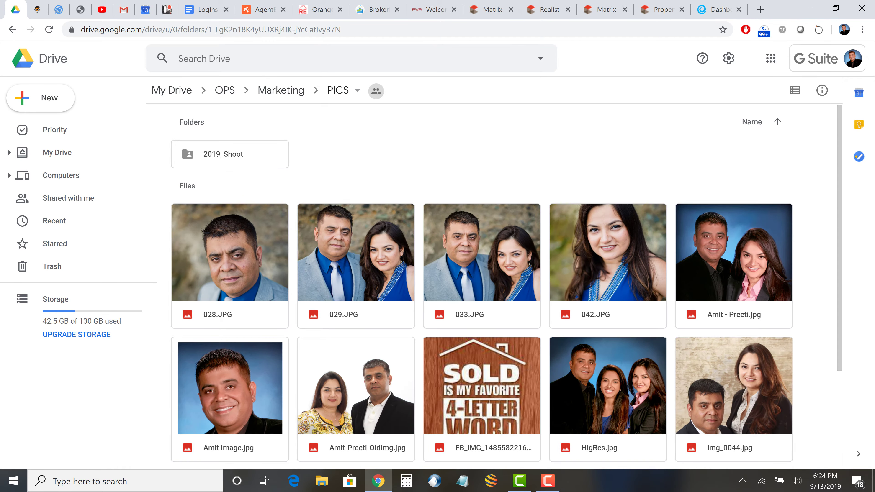
{"action": "double_click", "coordinate": [230, 154]}
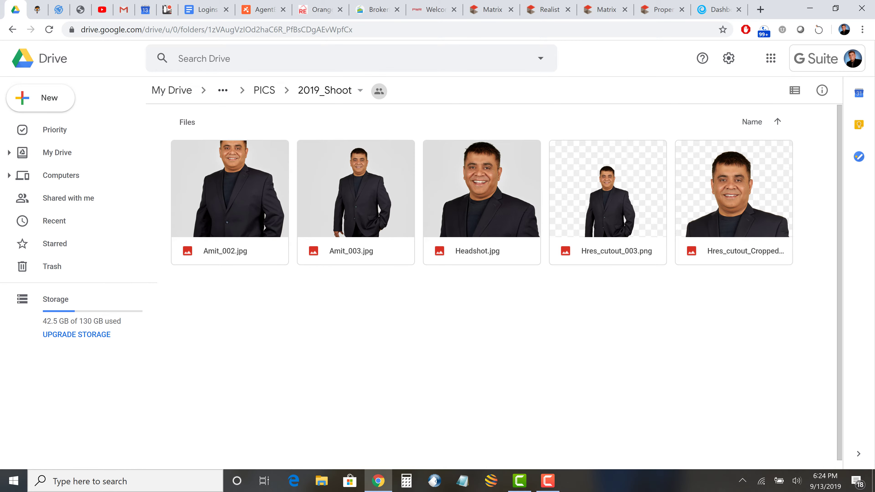
{"action": "left_click", "coordinate": [481, 203]}
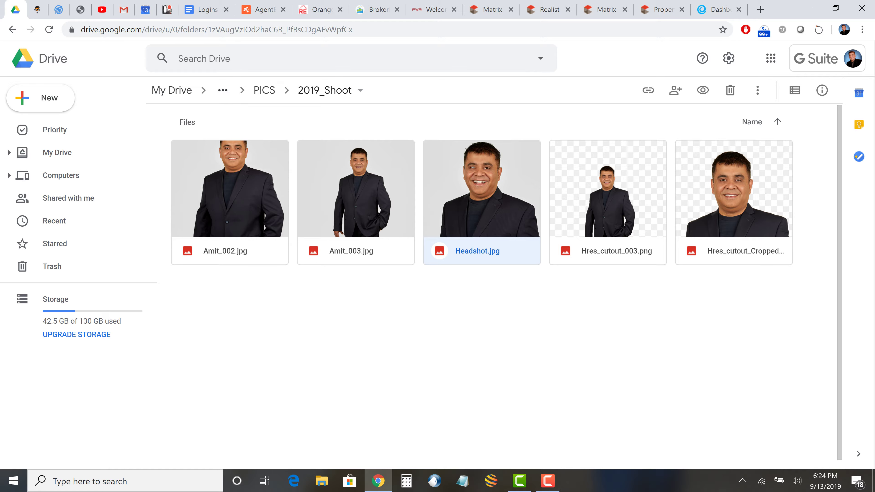
{"action": "left_click", "coordinate": [734, 203]}
{"action": "left_click", "coordinate": [481, 203]}
{"action": "left_click", "coordinate": [718, 9]}
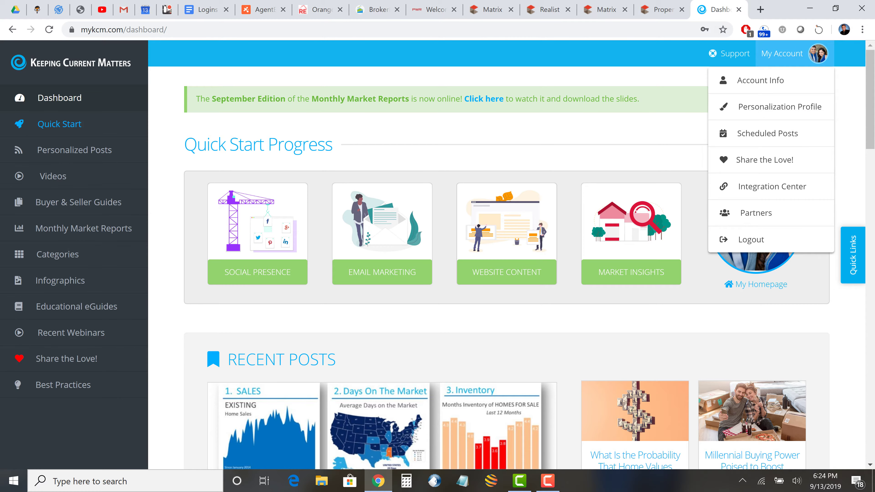
Open Account Info and review the Basic Info details, company name and Password section
{"action": "left_click", "coordinate": [761, 80]}
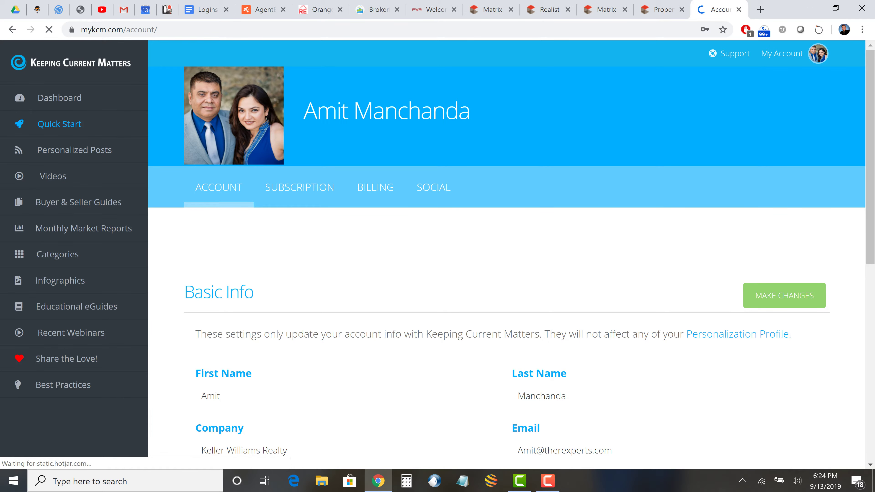
{"action": "scroll", "coordinate": [507, 255], "scroll_direction": "down", "scroll_amount": 5}
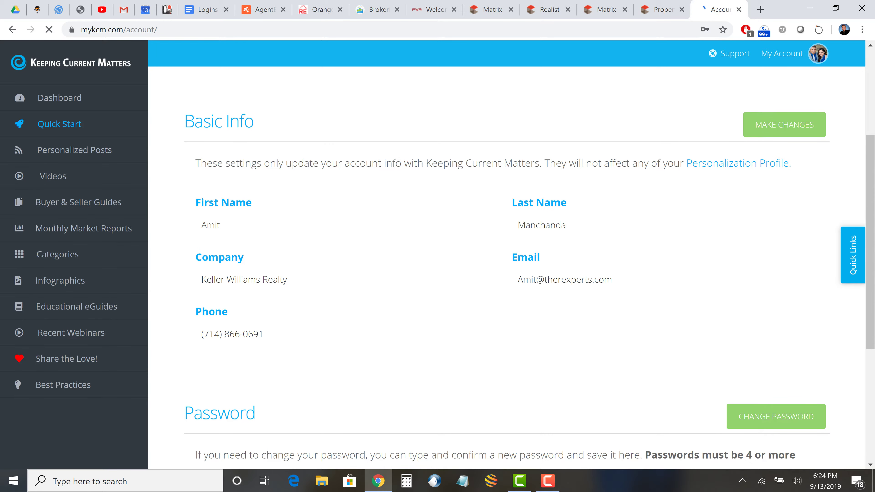
{"action": "left_click_drag", "start_coordinate": [227, 279], "coordinate": [283, 280]}
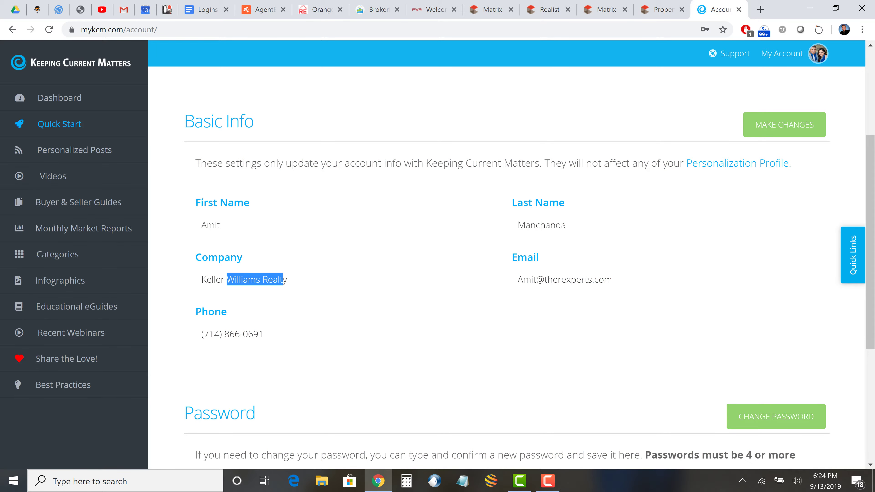
{"action": "left_click", "coordinate": [284, 280]}
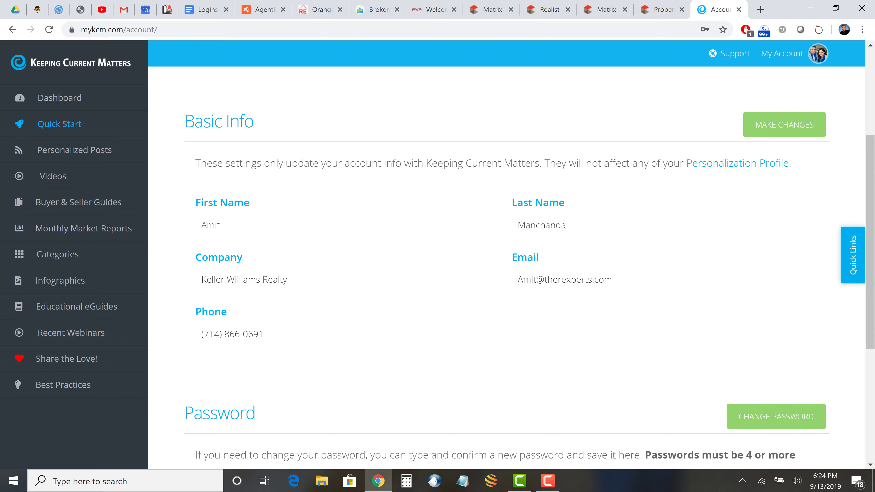
{"action": "scroll", "coordinate": [507, 255], "scroll_direction": "up", "scroll_amount": 3}
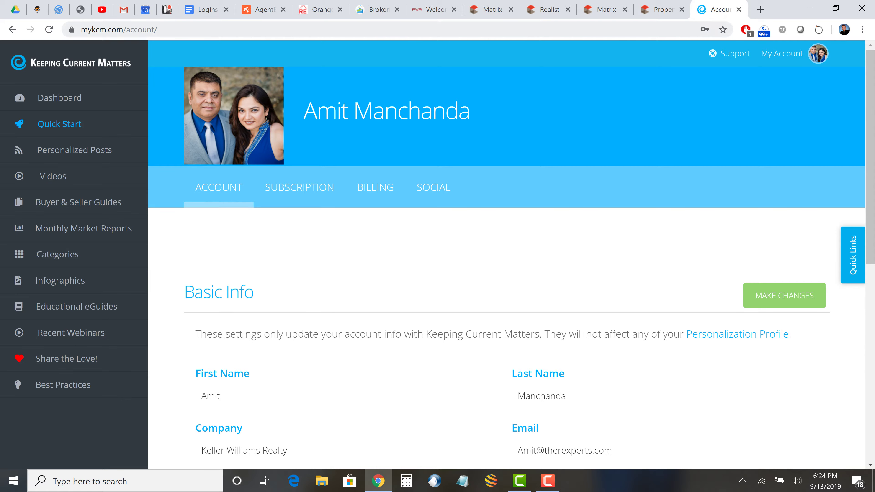
{"action": "scroll", "coordinate": [506, 262], "scroll_direction": "down", "scroll_amount": 8}
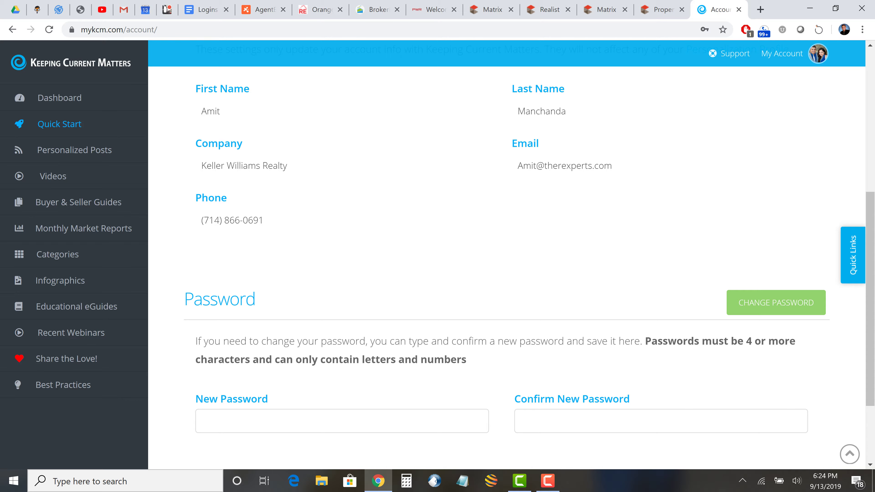
{"action": "scroll", "coordinate": [507, 262], "scroll_direction": "up", "scroll_amount": 8}
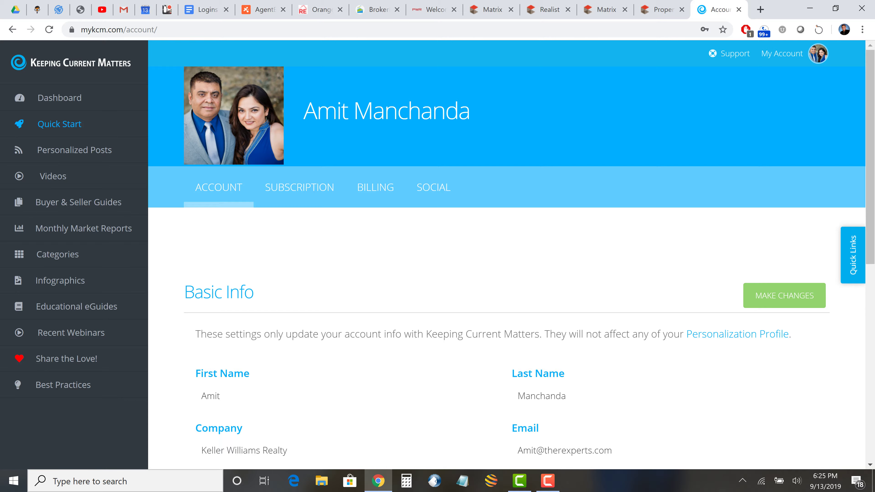
{"action": "scroll", "coordinate": [506, 262], "scroll_direction": "down", "scroll_amount": 5}
{"action": "scroll", "coordinate": [507, 262], "scroll_direction": "up", "scroll_amount": 5}
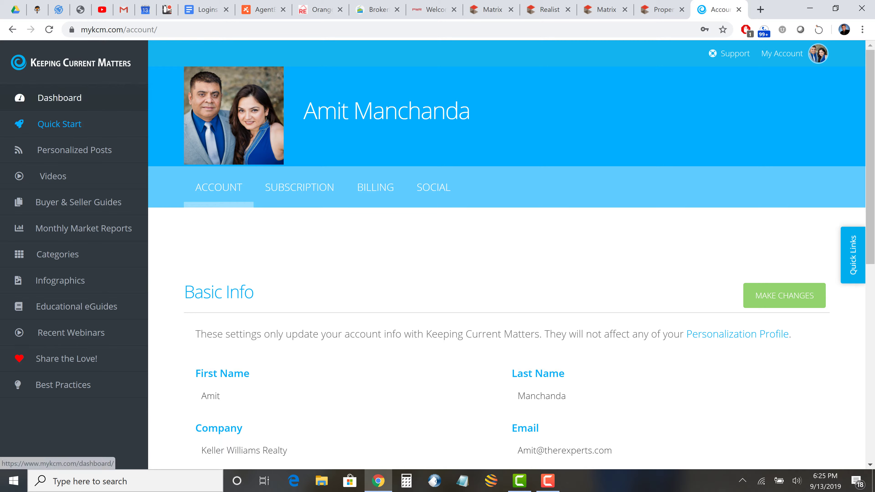
Open the Videos page and scroll through the September by the Numbers video details
{"action": "left_click", "coordinate": [77, 100]}
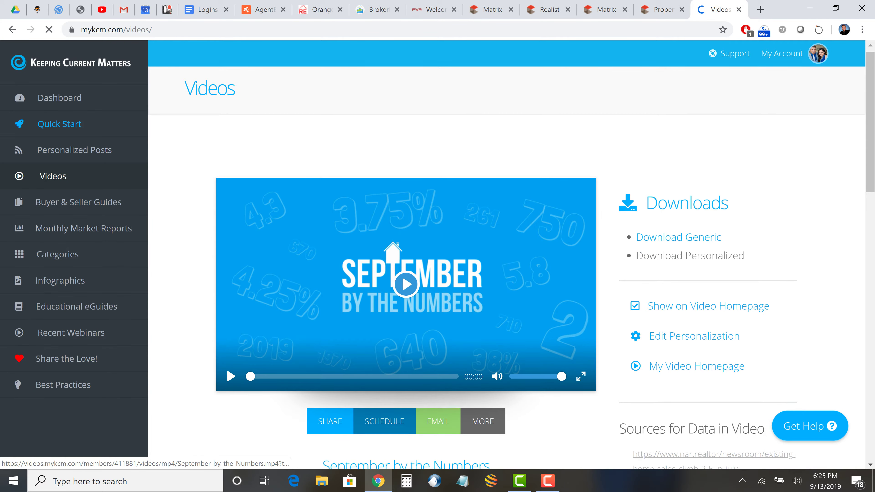
{"action": "scroll", "coordinate": [406, 290], "scroll_direction": "down", "scroll_amount": 6}
{"action": "scroll", "coordinate": [406, 290], "scroll_direction": "up", "scroll_amount": 5}
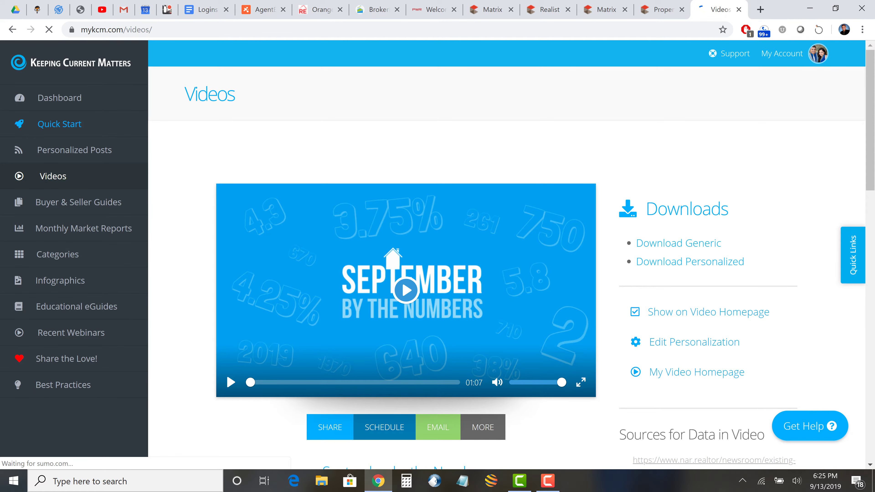
{"action": "scroll", "coordinate": [405, 290], "scroll_direction": "down", "scroll_amount": 4}
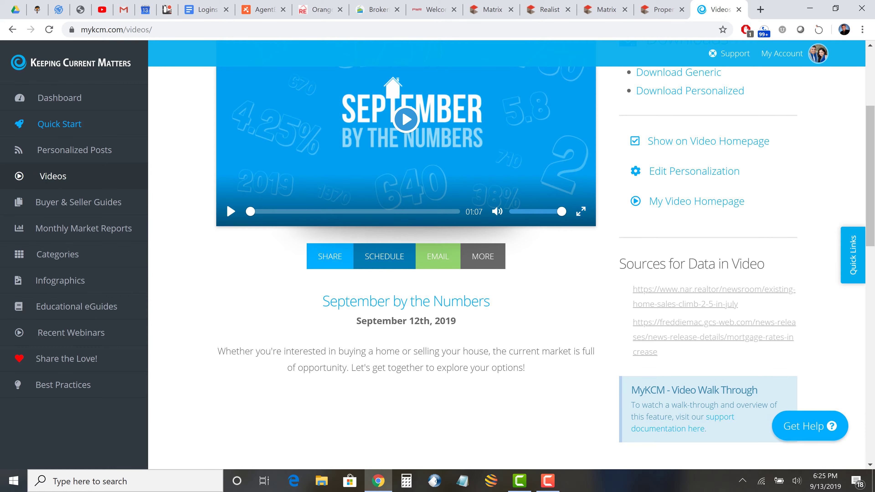
{"action": "scroll", "coordinate": [406, 172], "scroll_direction": "up", "scroll_amount": 3}
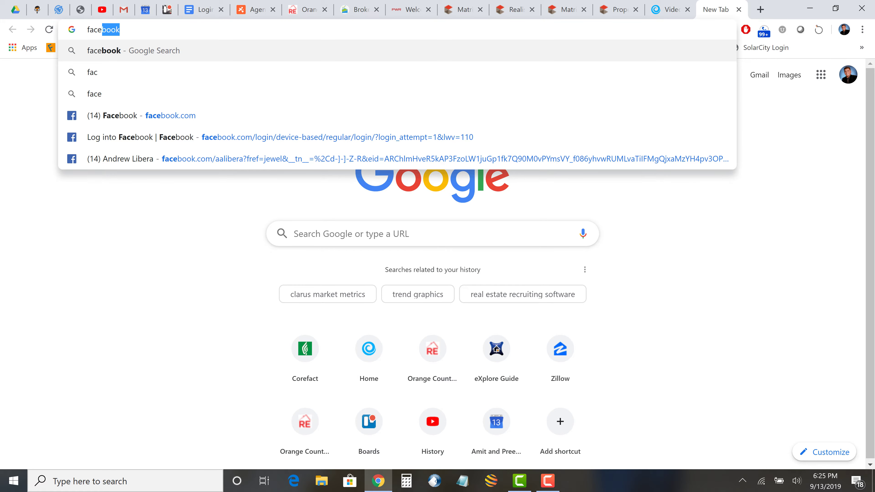
Visit The RE Xperts business page on Facebook, then return to the KCM Videos page
{"action": "key", "text": "Down"}
{"action": "key", "text": "Down"}
{"action": "key", "text": "Down"}
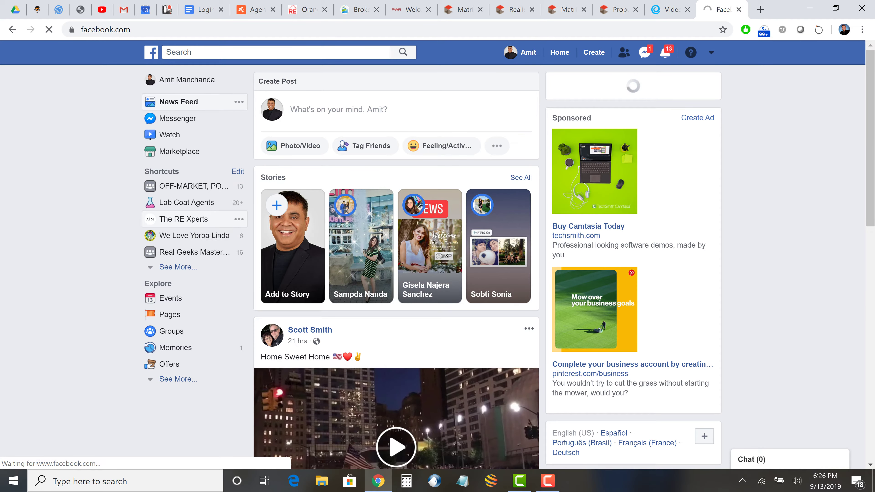
{"action": "left_click", "coordinate": [192, 220]}
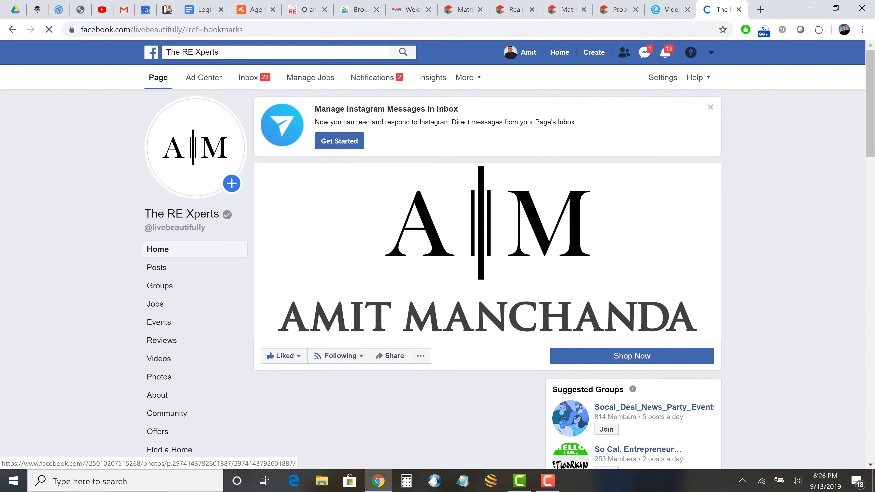
{"action": "scroll", "coordinate": [487, 241], "scroll_direction": "down", "scroll_amount": 3}
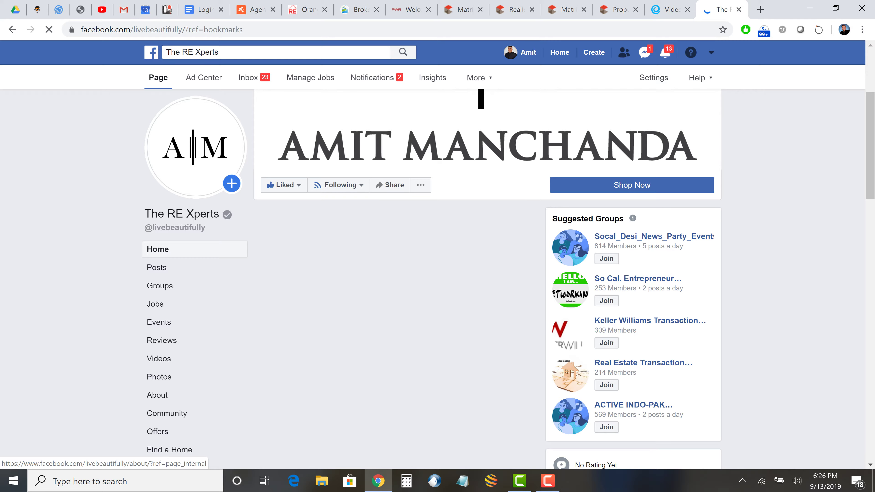
{"action": "scroll", "coordinate": [487, 241], "scroll_direction": "down", "scroll_amount": 2}
{"action": "scroll", "coordinate": [487, 242], "scroll_direction": "up", "scroll_amount": 5}
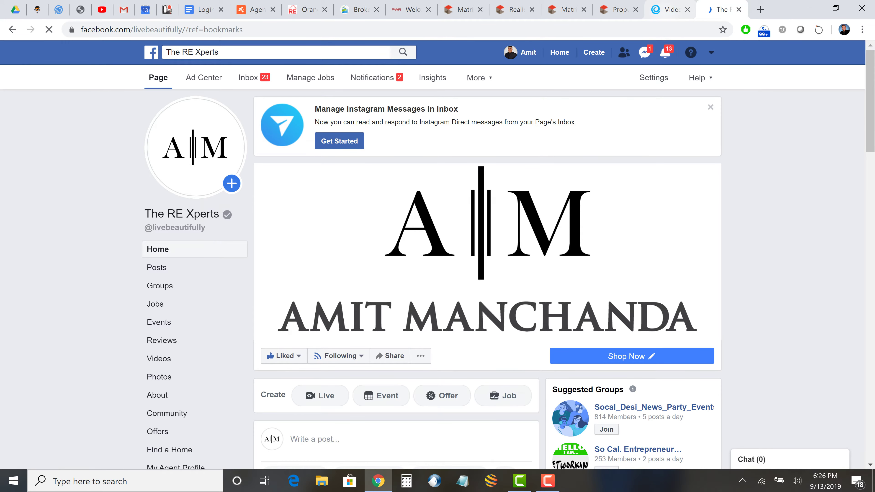
{"action": "left_click", "coordinate": [669, 9]}
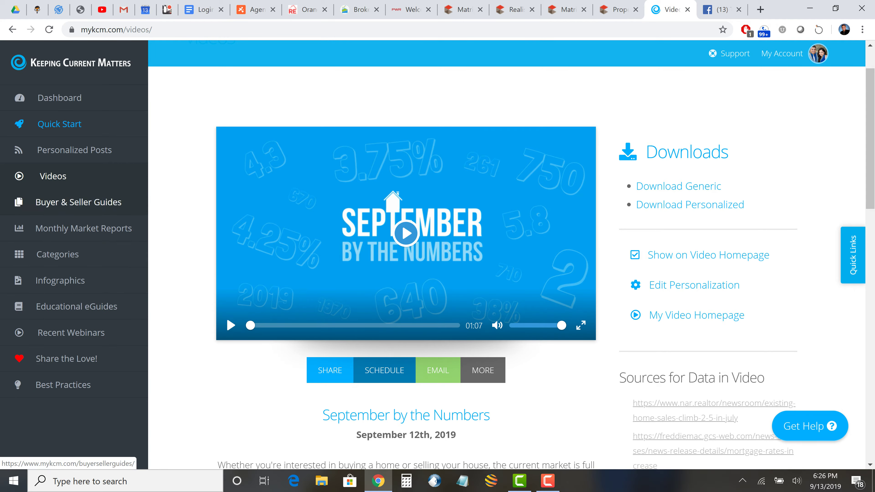
Open Personalized Posts and scroll through its settings, sharing options and My Most Recent Posts
{"action": "left_click", "coordinate": [86, 157]}
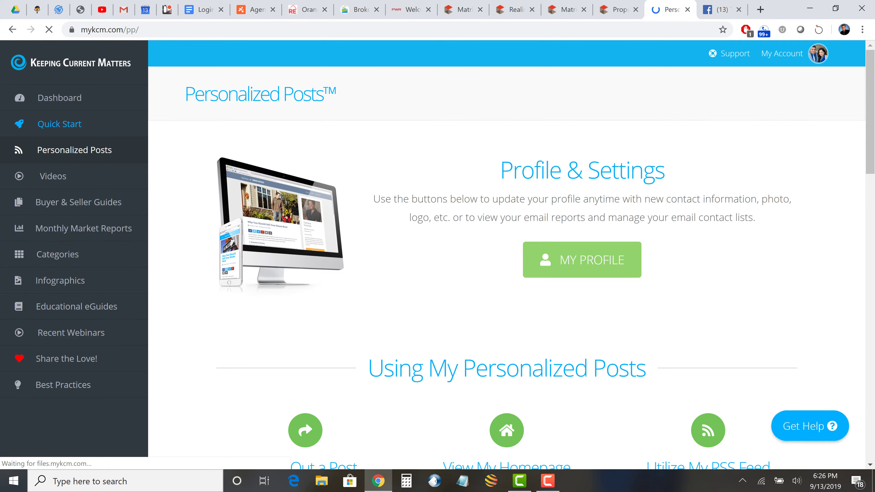
{"action": "scroll", "coordinate": [507, 255], "scroll_direction": "down", "scroll_amount": 5}
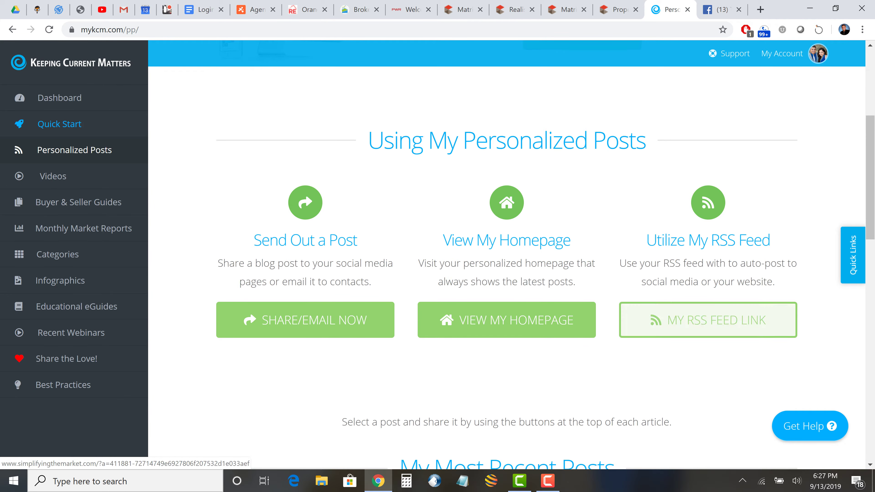
{"action": "scroll", "coordinate": [689, 310], "scroll_direction": "down", "scroll_amount": 4}
{"action": "scroll", "coordinate": [430, 343], "scroll_direction": "down", "scroll_amount": 5}
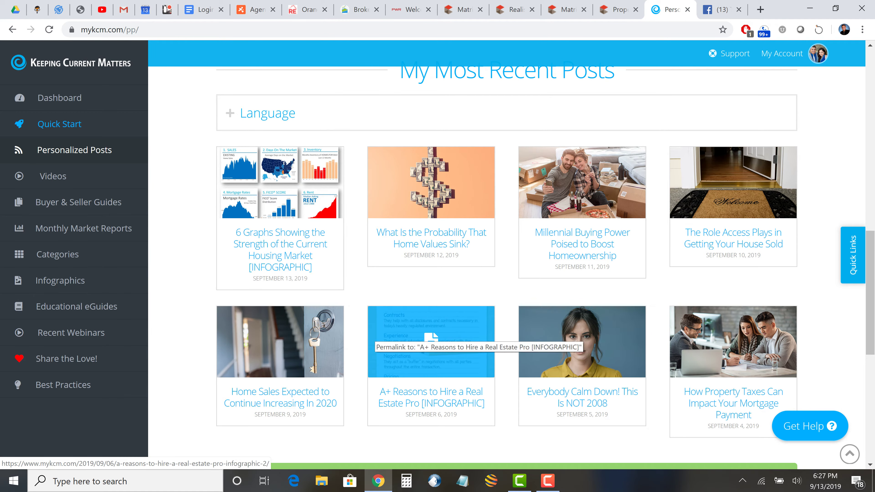
{"action": "scroll", "coordinate": [431, 343], "scroll_direction": "up", "scroll_amount": 10}
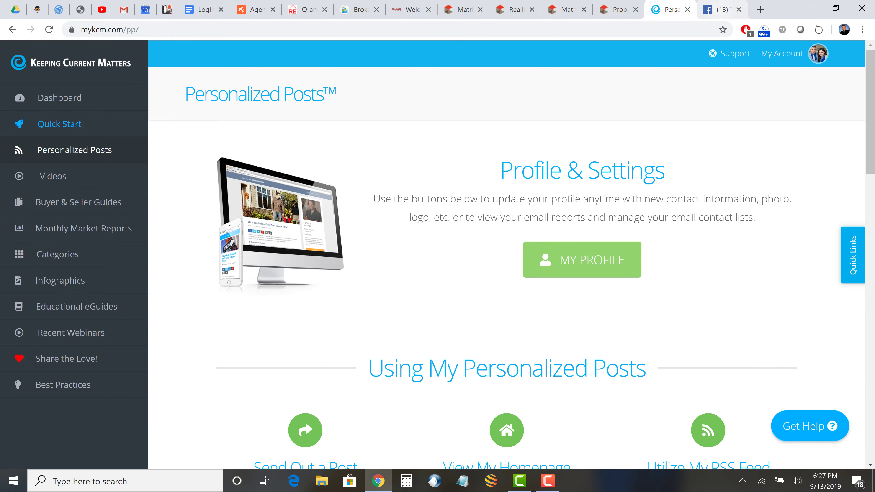
Load sellingorangecountyhomes.com in the Facebook tab and open its Blog
{"action": "left_click", "coordinate": [722, 9]}
{"action": "left_click", "coordinate": [345, 29]}
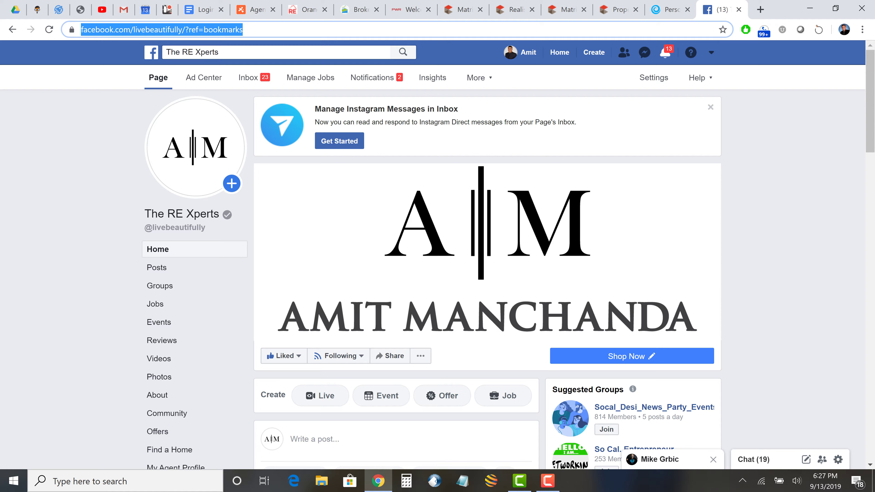
{"action": "type", "text": "sellingorangecountyhomes.com"}
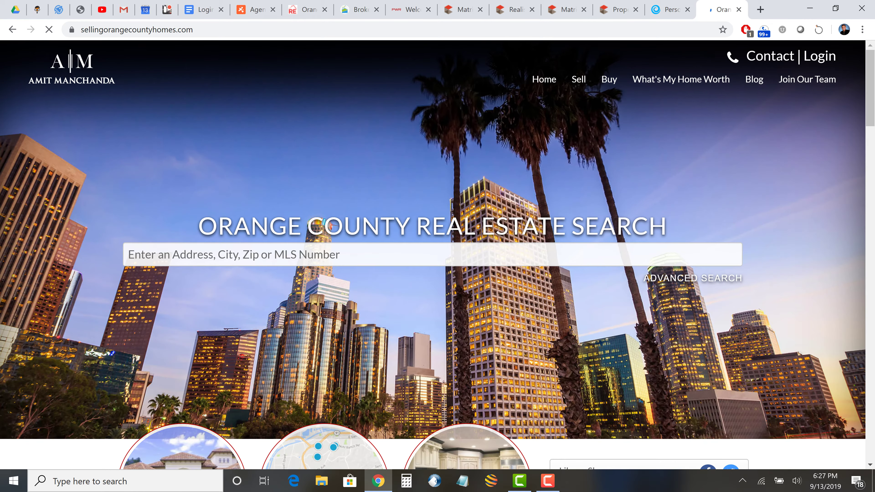
{"action": "left_click", "coordinate": [755, 80]}
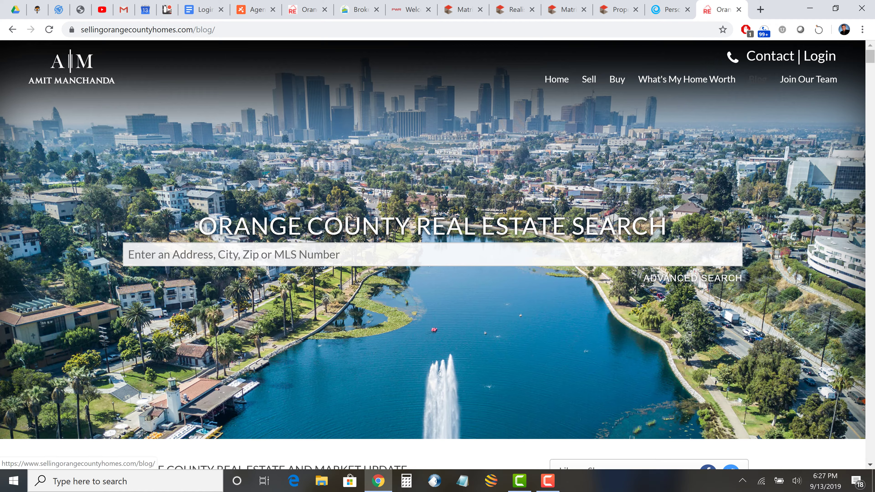
Scroll through the blog post, then go back to the Personalized Posts page
{"action": "scroll", "coordinate": [437, 255], "scroll_direction": "down", "scroll_amount": 6}
{"action": "scroll", "coordinate": [437, 255], "scroll_direction": "down", "scroll_amount": 6}
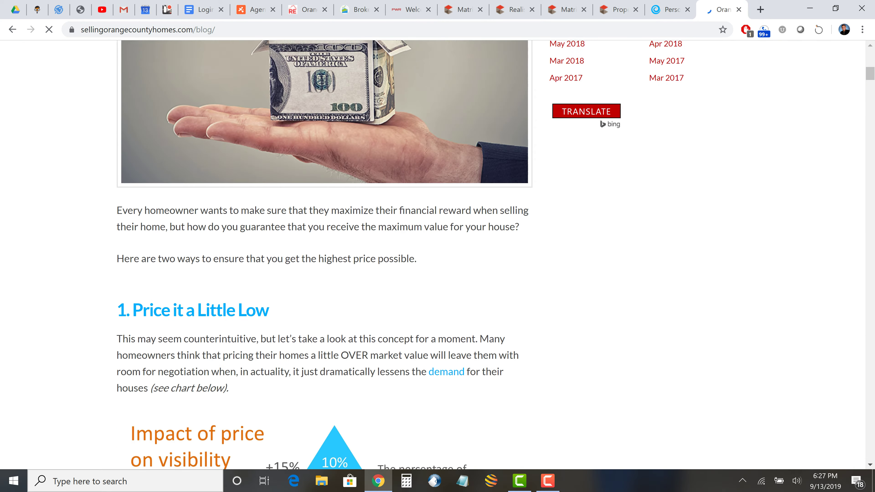
{"action": "scroll", "coordinate": [437, 255], "scroll_direction": "down", "scroll_amount": 6}
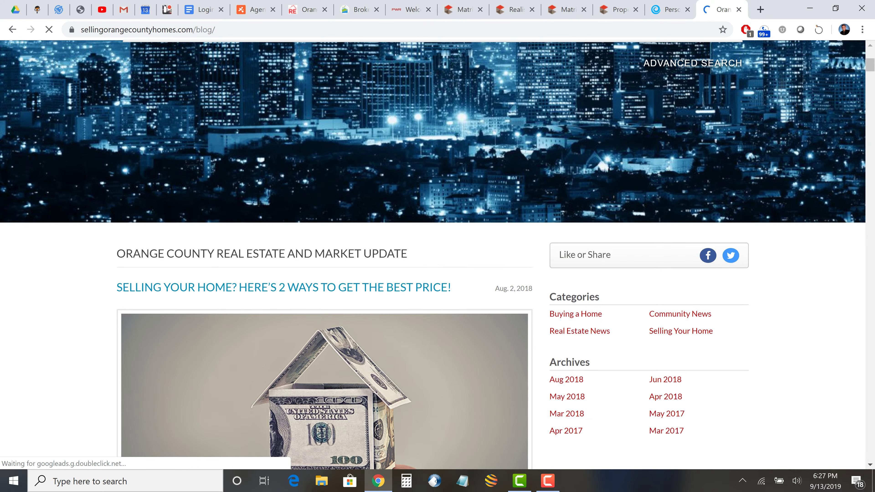
{"action": "scroll", "coordinate": [438, 255], "scroll_direction": "down", "scroll_amount": 8}
{"action": "scroll", "coordinate": [437, 255], "scroll_direction": "up", "scroll_amount": 8}
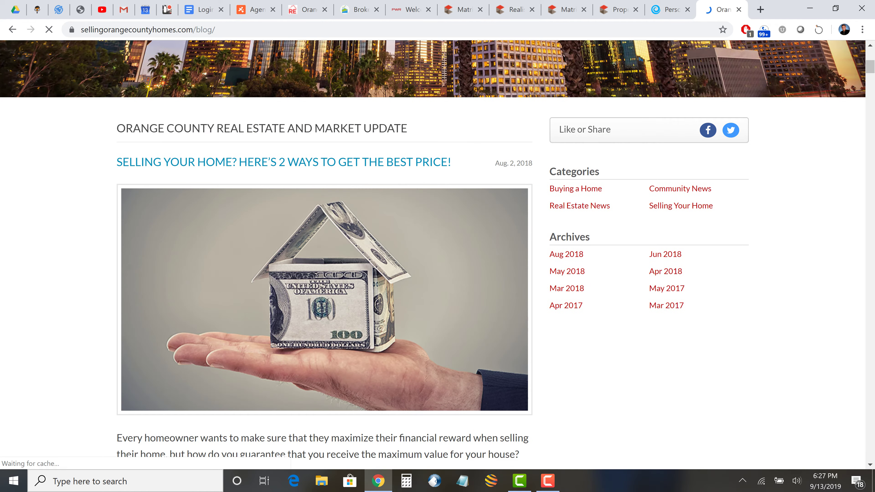
{"action": "scroll", "coordinate": [438, 255], "scroll_direction": "up", "scroll_amount": 7}
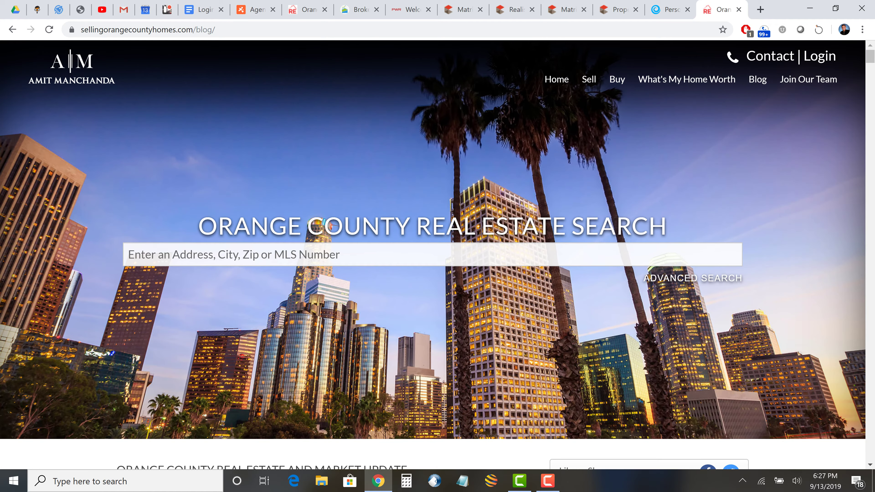
{"action": "left_click", "coordinate": [668, 10]}
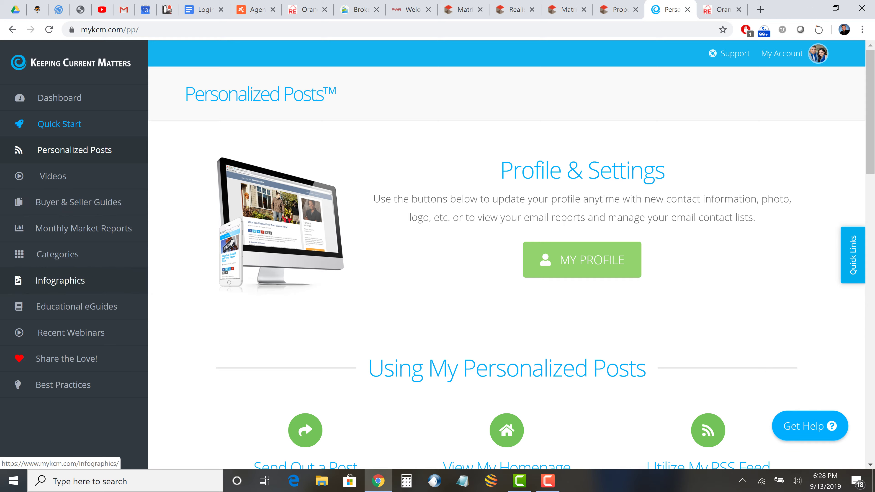
Open the Infographics page and scroll through its infographic cards
{"action": "left_click", "coordinate": [60, 280]}
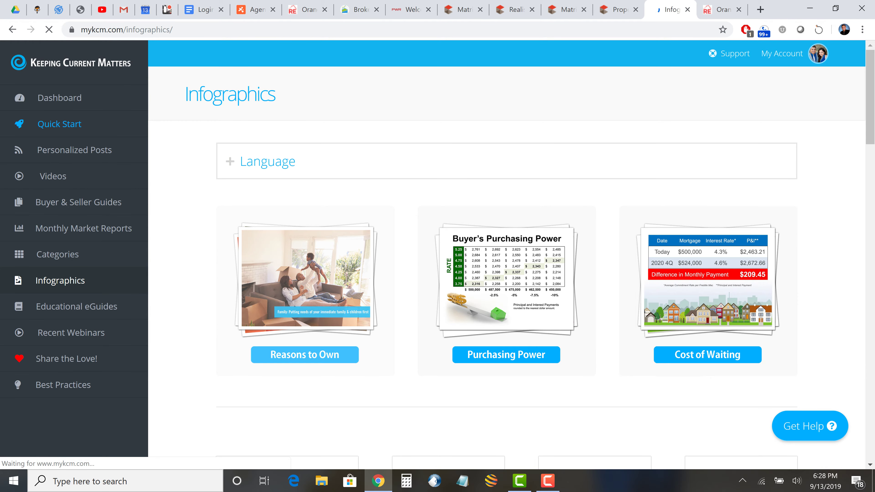
{"action": "scroll", "coordinate": [506, 262], "scroll_direction": "down", "scroll_amount": 3}
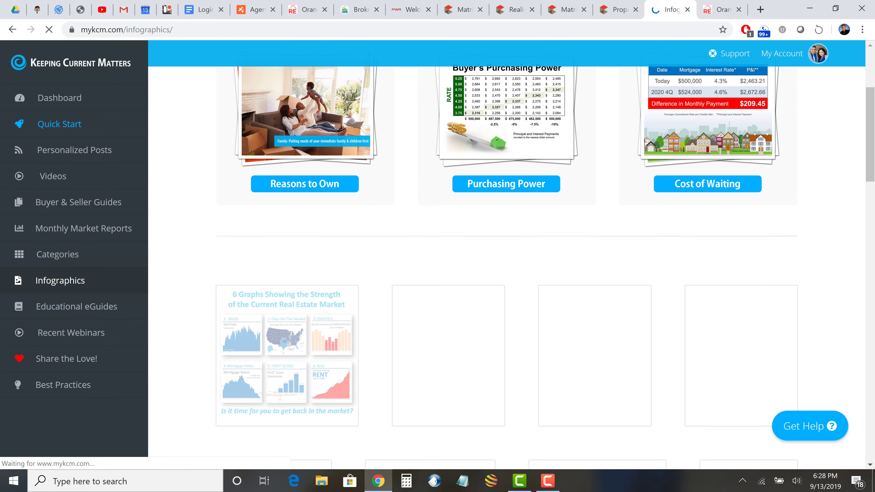
{"action": "scroll", "coordinate": [507, 263], "scroll_direction": "up", "scroll_amount": 3}
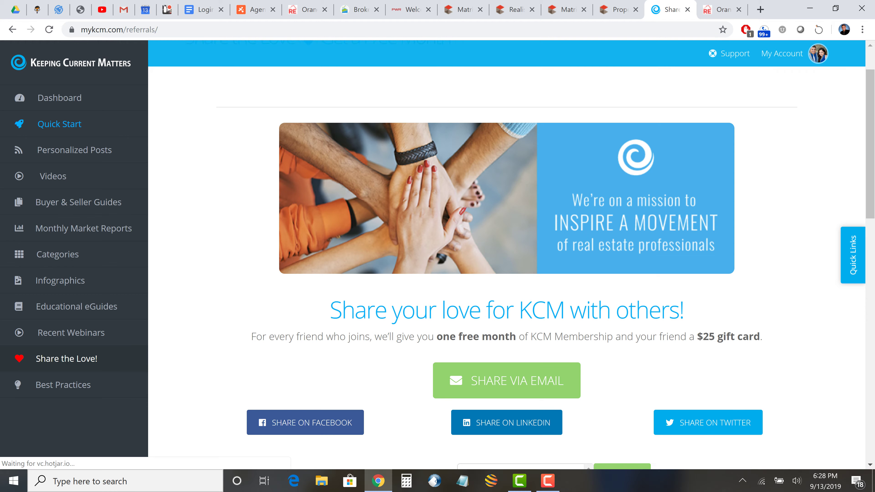
{"action": "scroll", "coordinate": [506, 268], "scroll_direction": "down", "scroll_amount": 7}
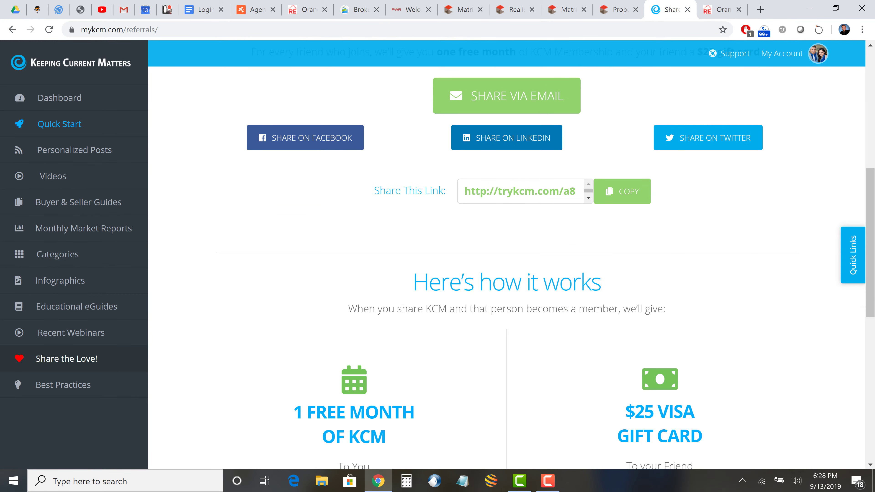
{"action": "scroll", "coordinate": [507, 269], "scroll_direction": "down", "scroll_amount": 10}
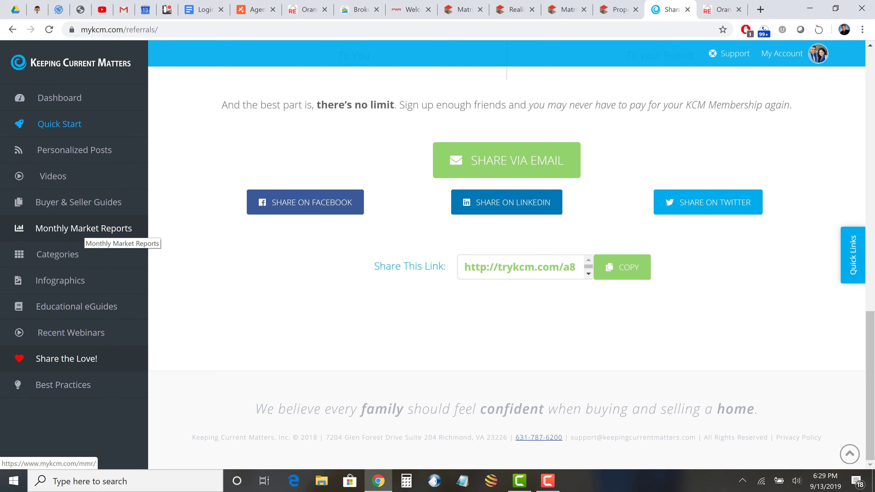
{"action": "scroll", "coordinate": [507, 255], "scroll_direction": "up", "scroll_amount": 1}
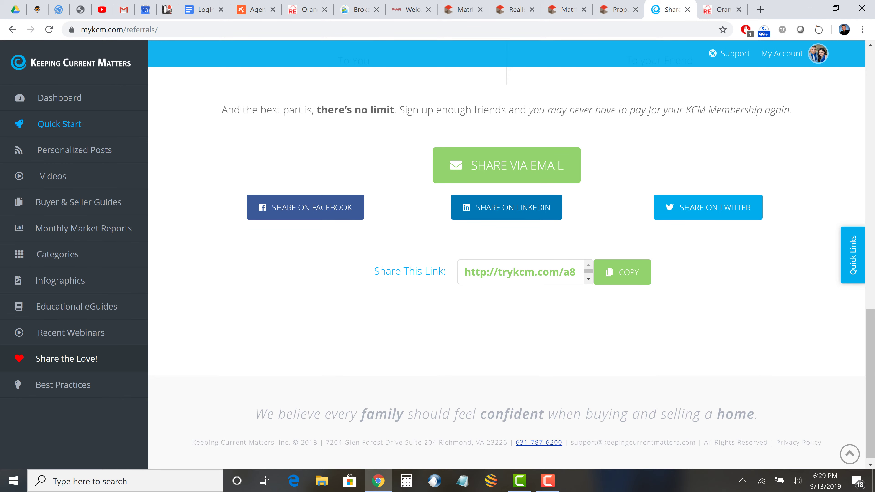
{"action": "scroll", "coordinate": [506, 241], "scroll_direction": "up", "scroll_amount": 3}
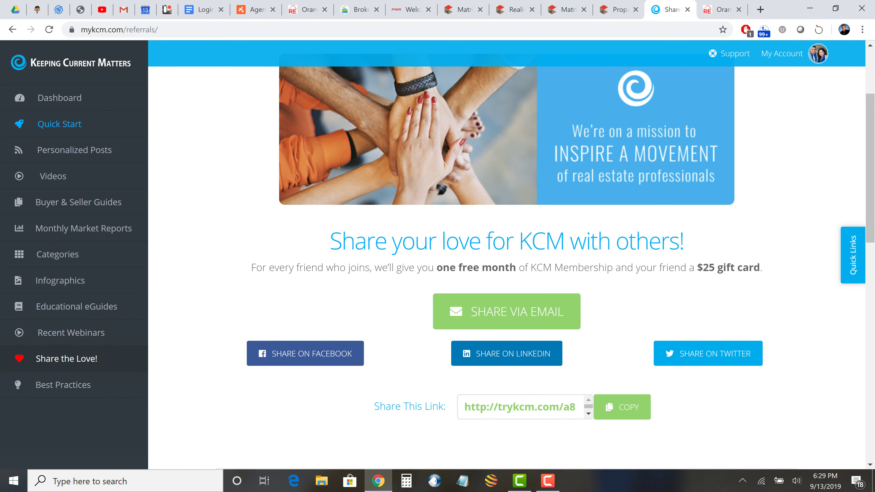
{"action": "scroll", "coordinate": [507, 255], "scroll_direction": "up", "scroll_amount": 3}
{"action": "scroll", "coordinate": [507, 255], "scroll_direction": "down", "scroll_amount": 5}
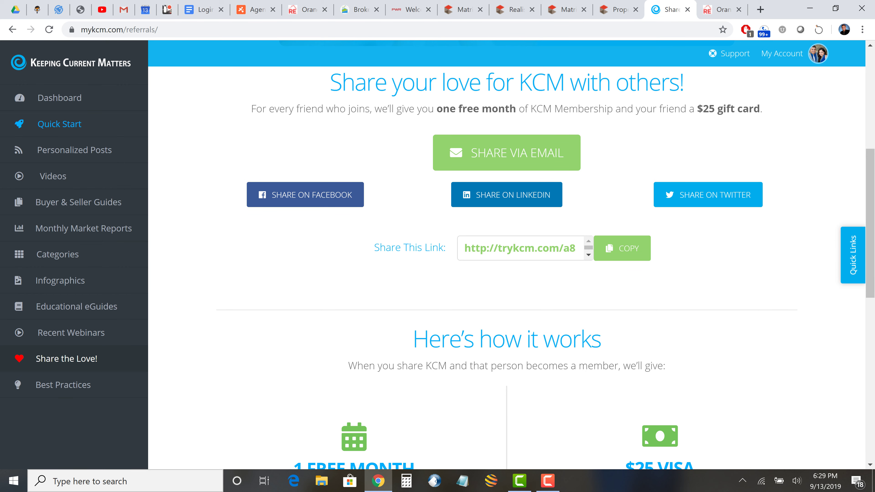
{"action": "scroll", "coordinate": [507, 255], "scroll_direction": "down", "scroll_amount": 5}
{"action": "scroll", "coordinate": [507, 255], "scroll_direction": "up", "scroll_amount": 10}
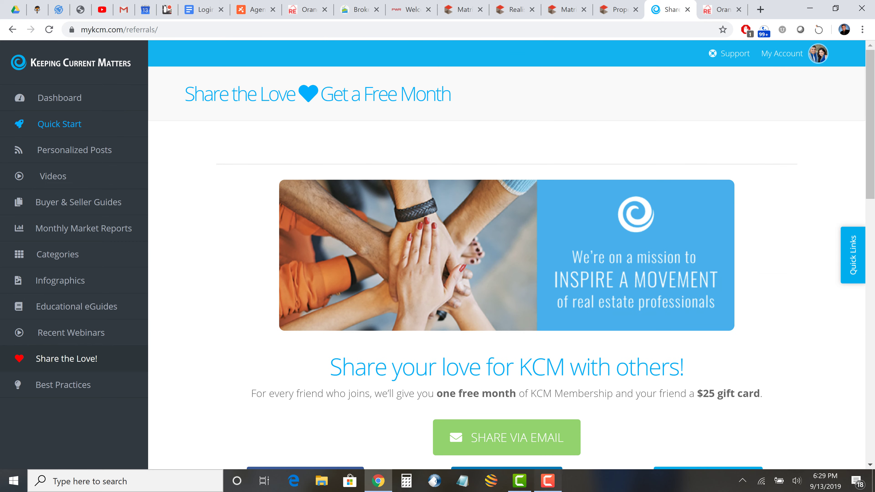
{"action": "left_click", "coordinate": [548, 481]}
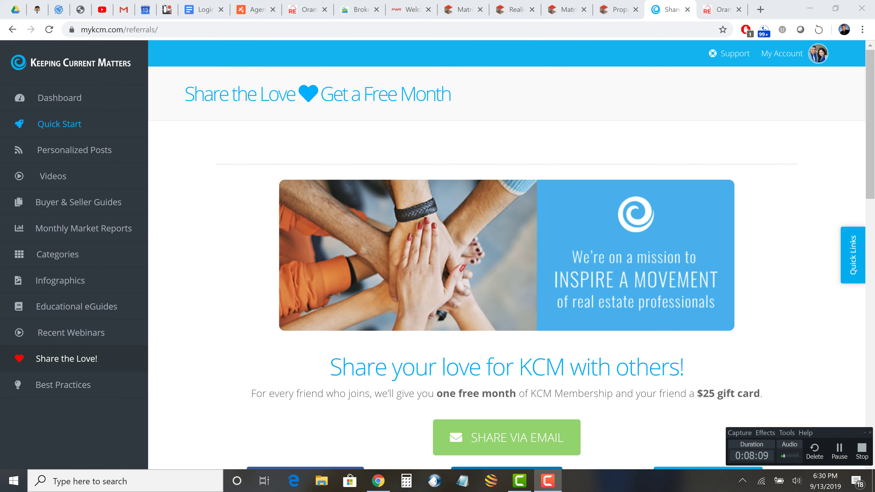